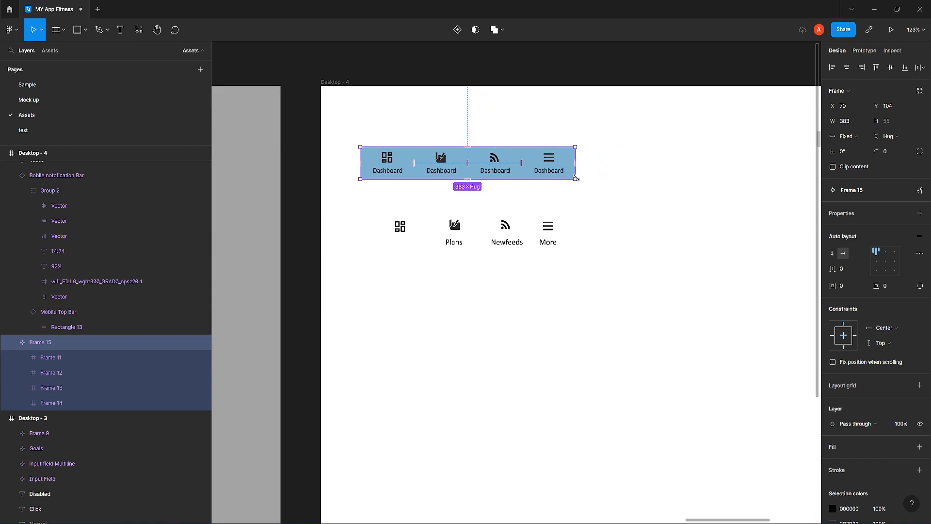
Draw a frame of about 132 × 53 below the row of loose navigation icons
{"action": "left_click", "coordinate": [621, 175]}
{"action": "scroll", "coordinate": [393, 301], "scroll_direction": "up", "scroll_amount": 3}
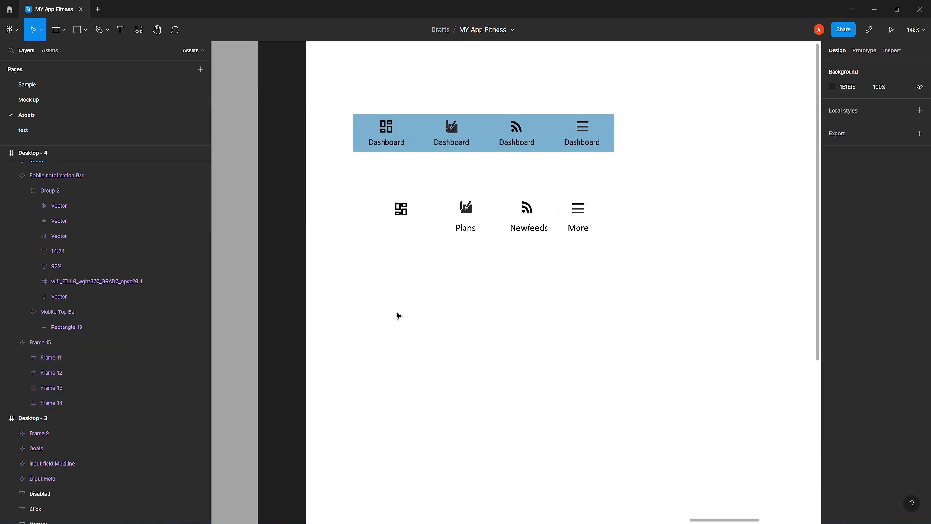
{"action": "left_click", "coordinate": [64, 30]}
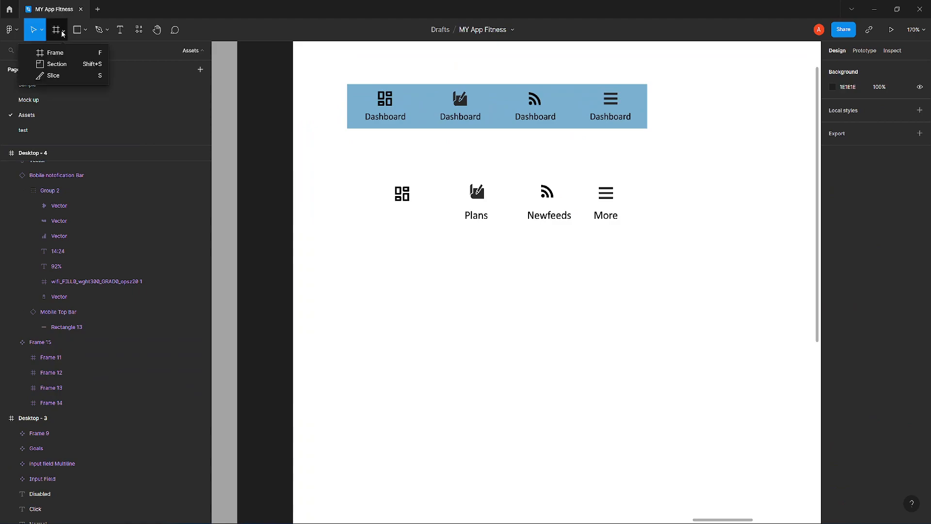
{"action": "left_click", "coordinate": [39, 51]}
{"action": "left_click_drag", "start_coordinate": [344, 259], "coordinate": [446, 301]}
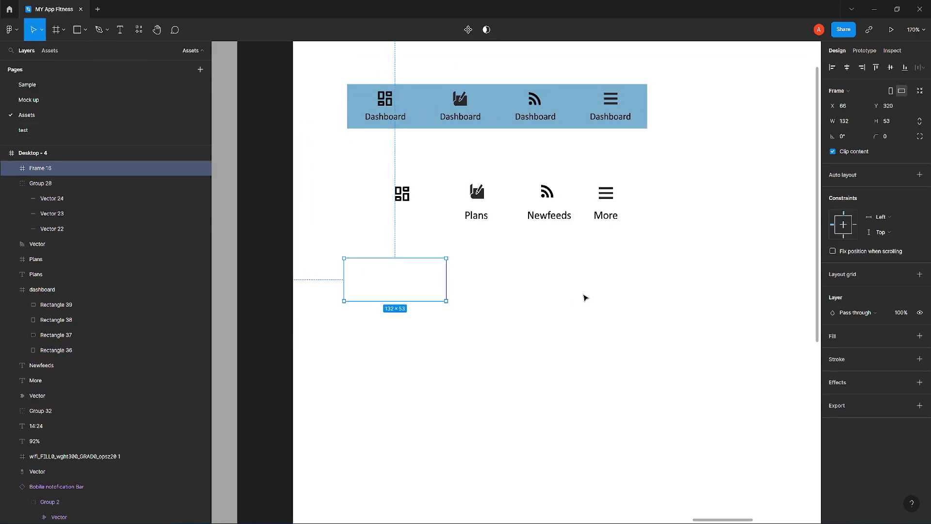
Add a solid fill to the new frame and set its colour to light blue 5FA6CD
{"action": "left_click", "coordinate": [919, 336]}
{"action": "left_click", "coordinate": [832, 351]}
{"action": "left_click_drag", "start_coordinate": [755, 362], "coordinate": [784, 328]}
{"action": "left_click", "coordinate": [780, 411]}
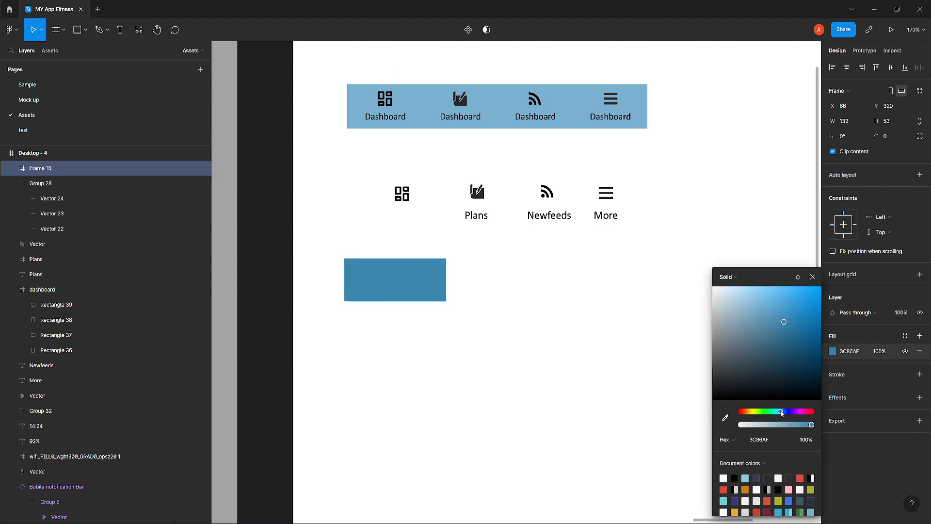
{"action": "left_click", "coordinate": [770, 307]}
{"action": "left_click", "coordinate": [771, 310]}
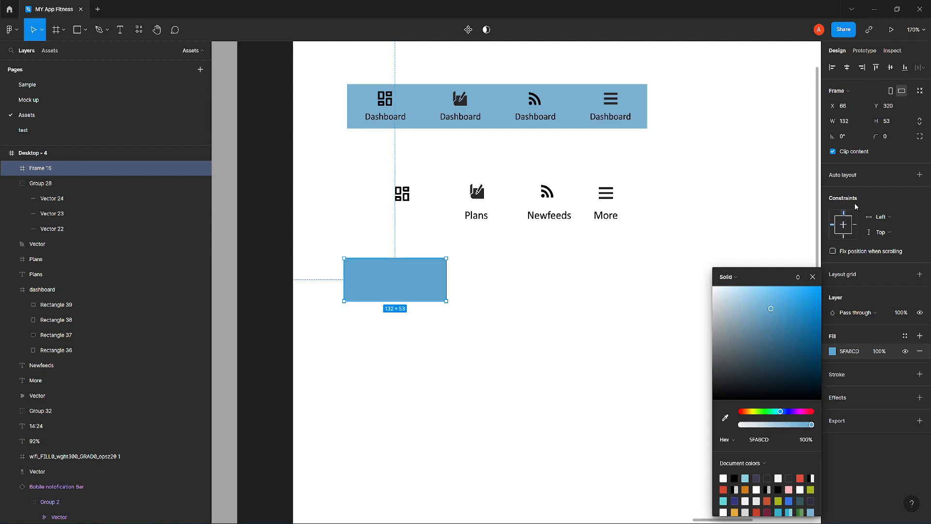
Set the blue frame's size to 80 × 55 and turn off content clipping
{"action": "left_click", "coordinate": [842, 123]}
{"action": "left_click", "coordinate": [883, 122]}
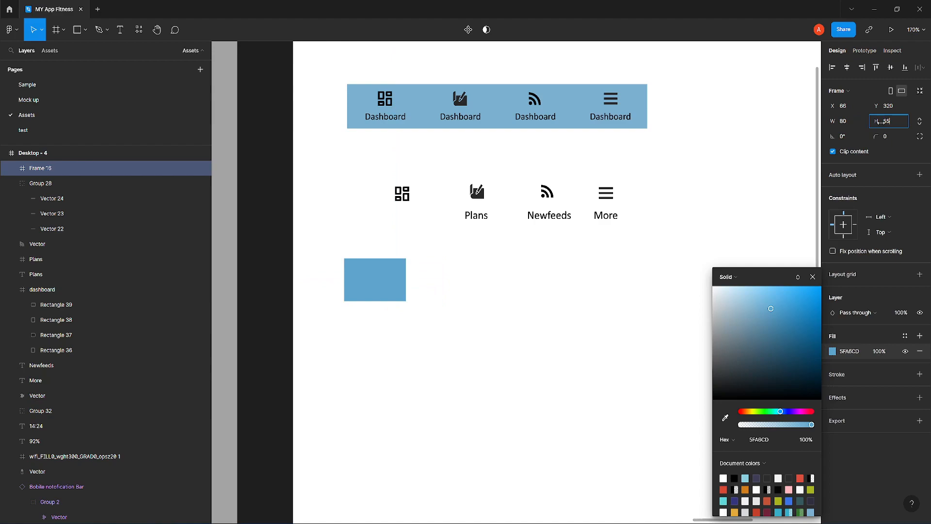
{"action": "type", "text": "55"}
{"action": "left_click", "coordinate": [902, 152]}
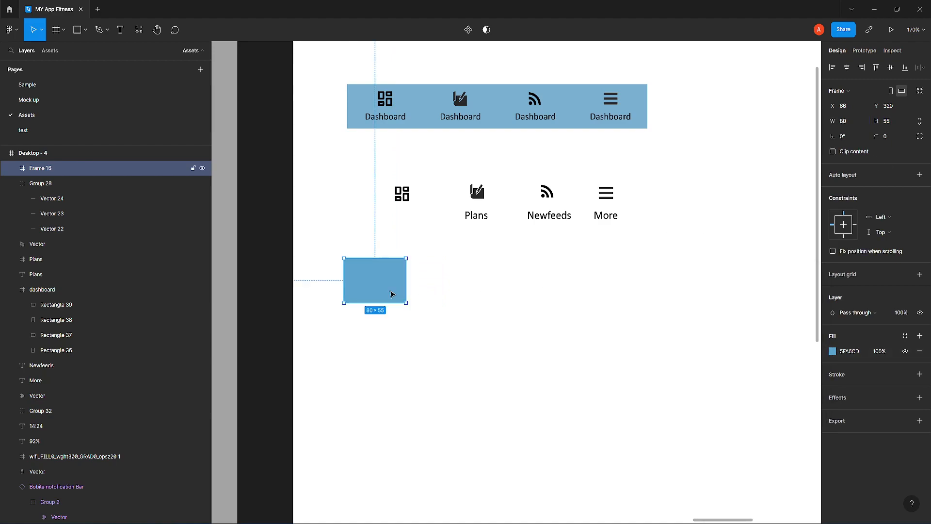
Shift the blue frame to X 96, Y 321 and move the dashboard icon into its upper part
{"action": "left_click_drag", "start_coordinate": [388, 280], "coordinate": [402, 285]}
{"action": "scroll", "coordinate": [459, 250], "scroll_direction": "up", "scroll_amount": 3, "text": "ctrl"}
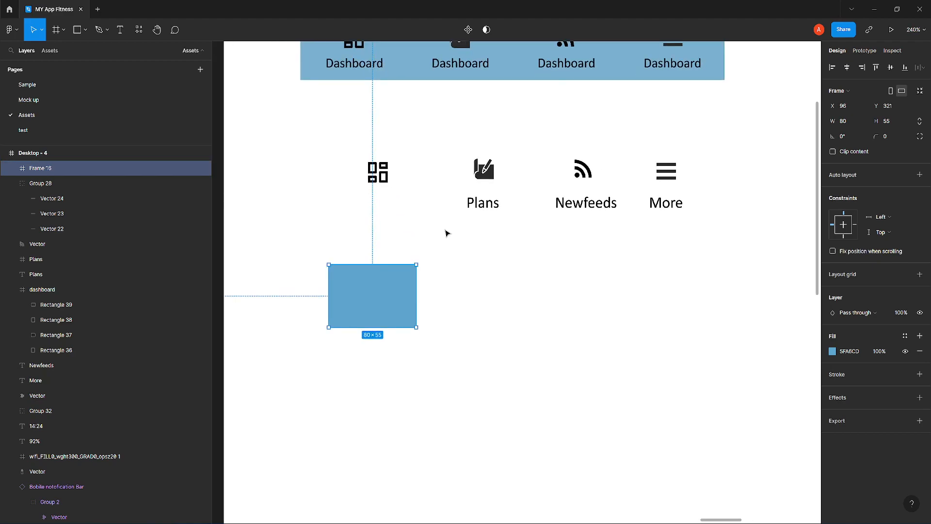
{"action": "left_click_drag", "start_coordinate": [383, 178], "coordinate": [370, 286]}
{"action": "left_click", "coordinate": [359, 228]}
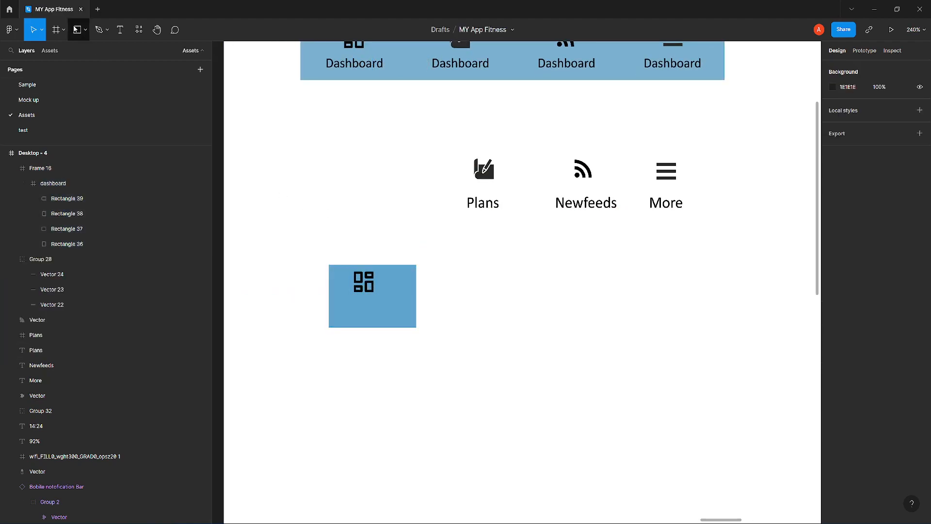
Add a "Dashboard" text label and place it inside the blue frame beneath the icon
{"action": "left_click", "coordinate": [117, 30]}
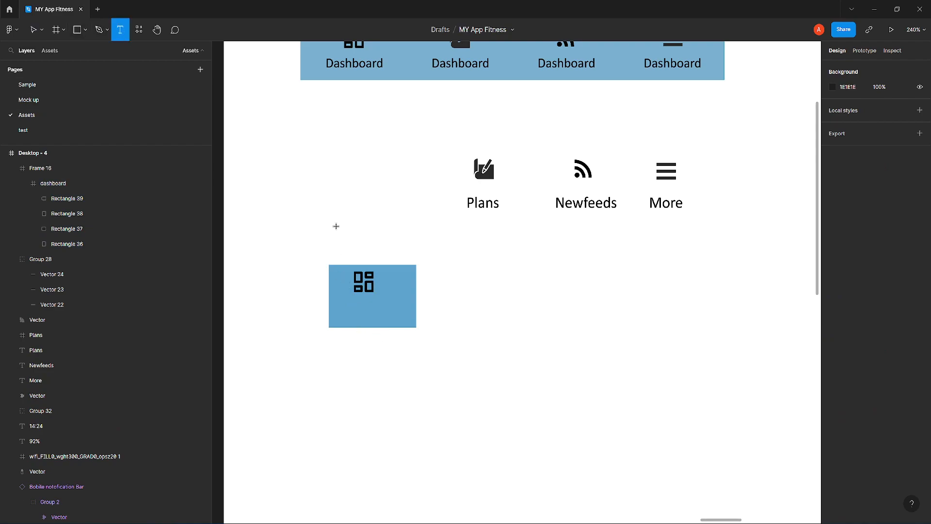
{"action": "left_click", "coordinate": [343, 361]}
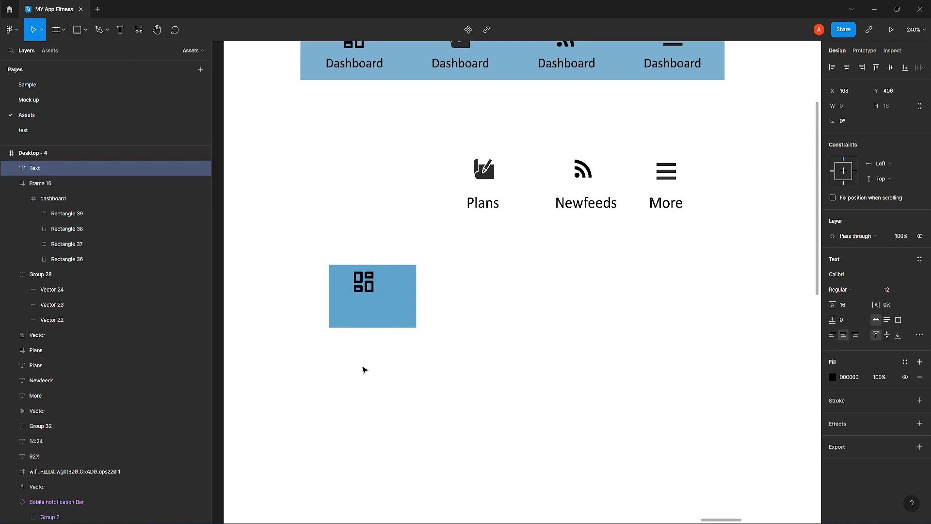
{"action": "type", "text": "Dashboard"}
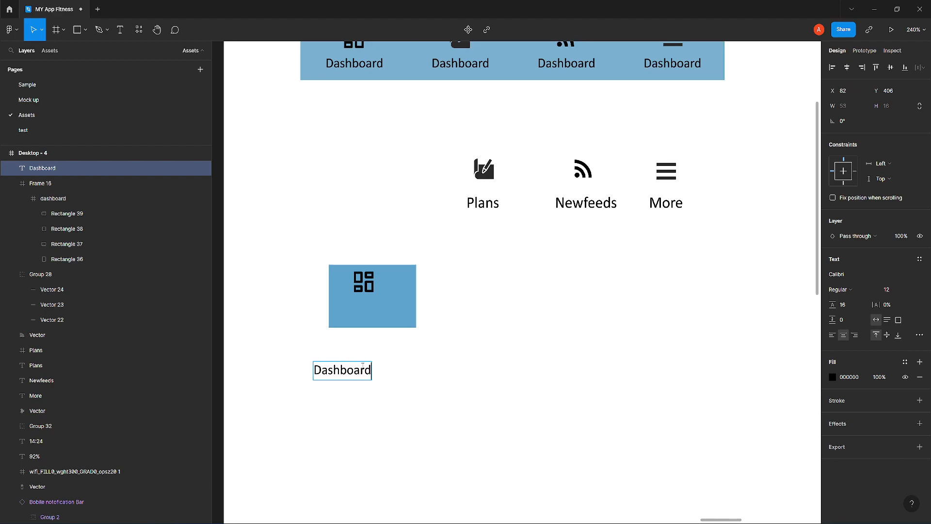
{"action": "key", "text": "Escape"}
{"action": "left_click_drag", "start_coordinate": [353, 374], "coordinate": [376, 315]}
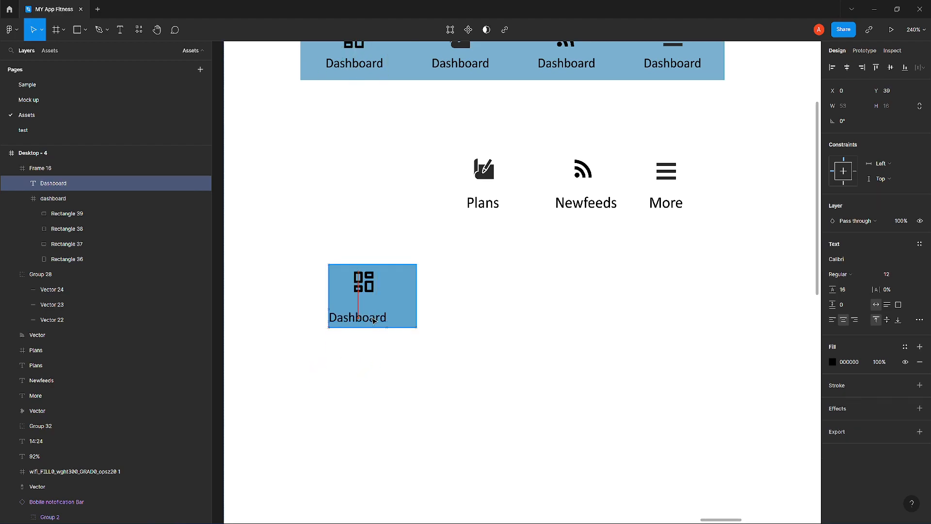
Centre the dashboard icon and the Dashboard label horizontally within the blue frame
{"action": "scroll", "coordinate": [354, 291], "scroll_direction": "up", "scroll_amount": 3}
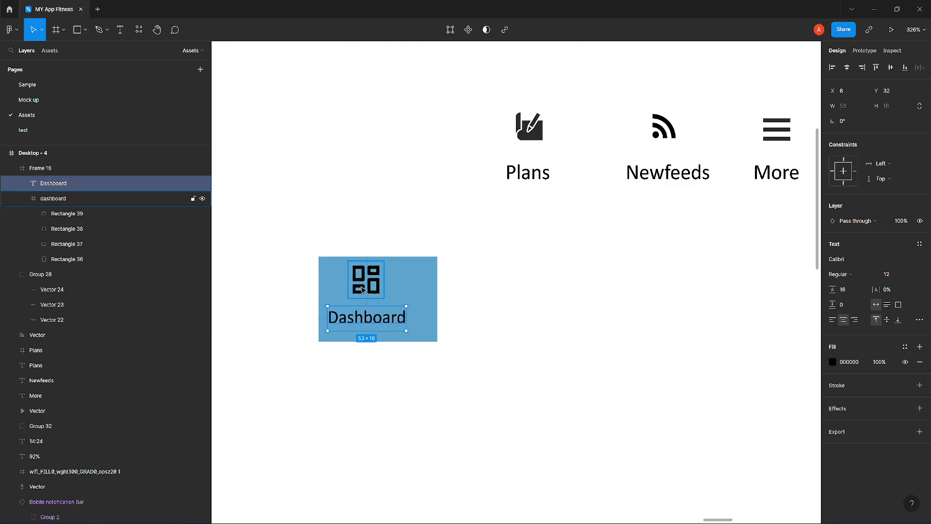
{"action": "left_click", "coordinate": [373, 283]}
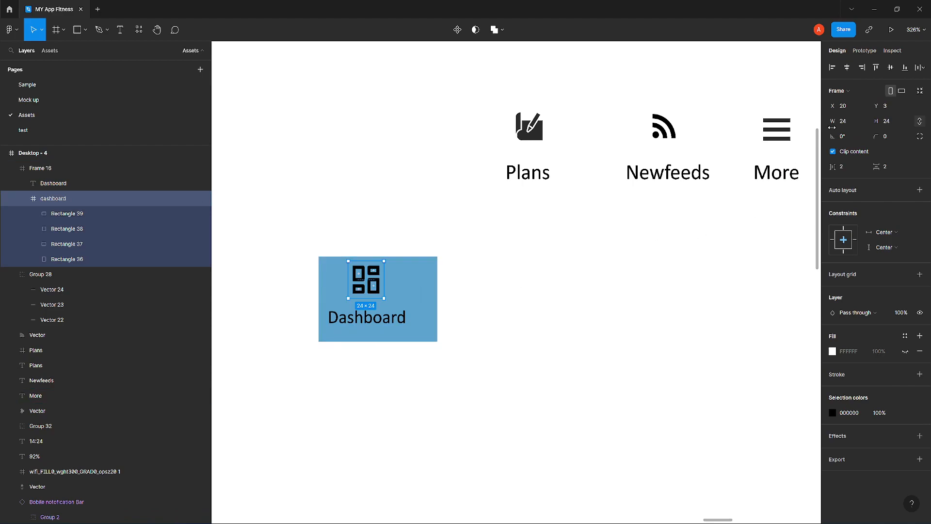
{"action": "left_click", "coordinate": [846, 67]}
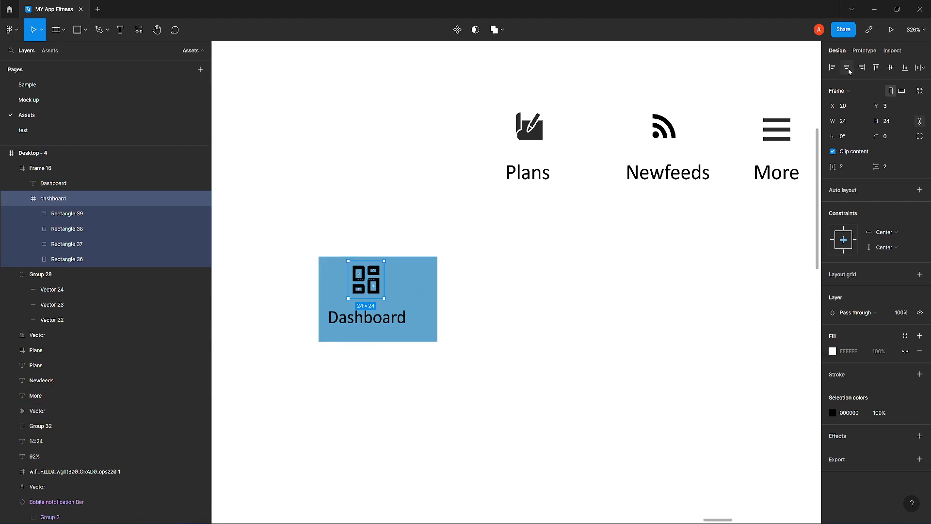
{"action": "left_click", "coordinate": [405, 318]}
{"action": "left_click", "coordinate": [847, 67]}
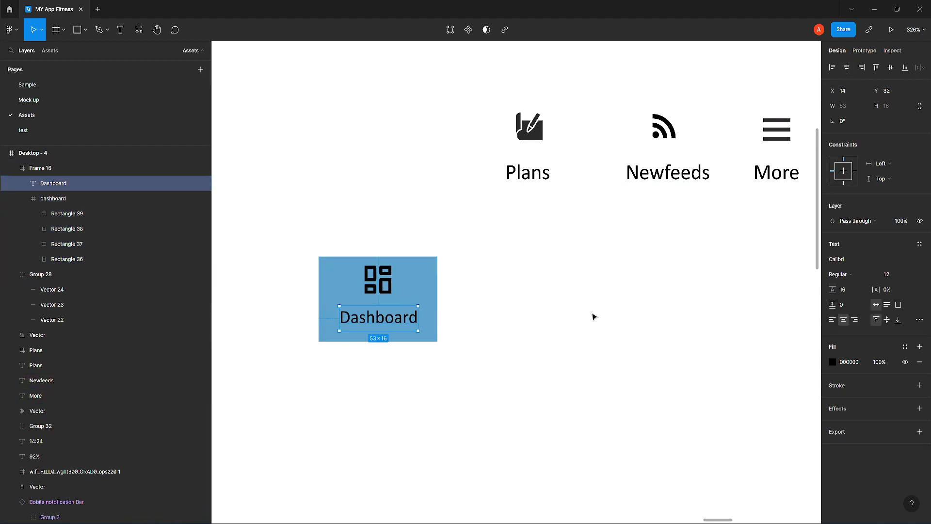
{"action": "left_click", "coordinate": [538, 336]}
Lower the dashboard icon to Y 6 and the Dashboard label to Y 34 inside the frame
{"action": "left_click", "coordinate": [396, 328]}
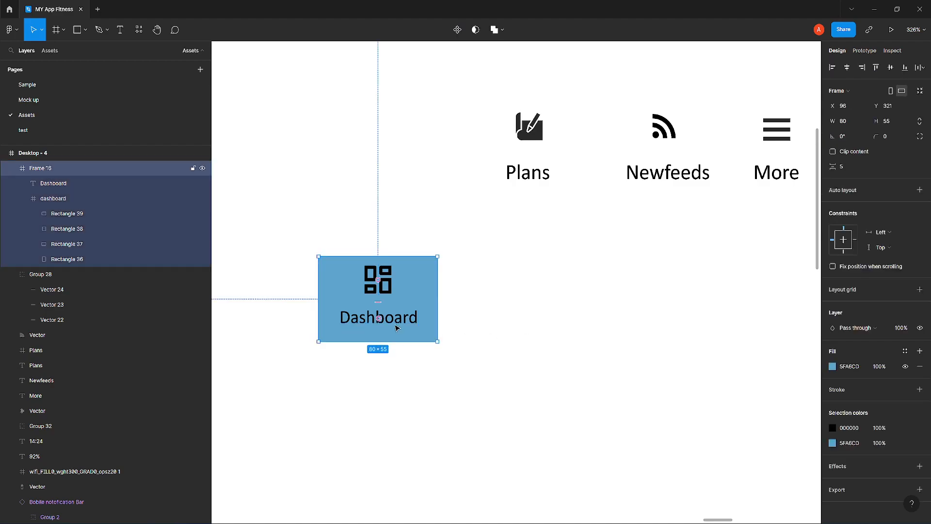
{"action": "left_click", "coordinate": [388, 289]}
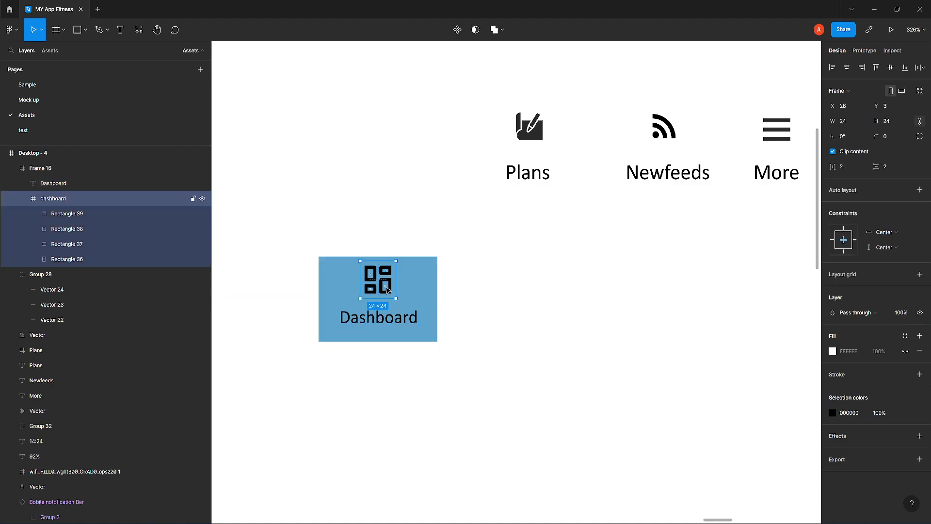
{"action": "left_click", "coordinate": [391, 324]}
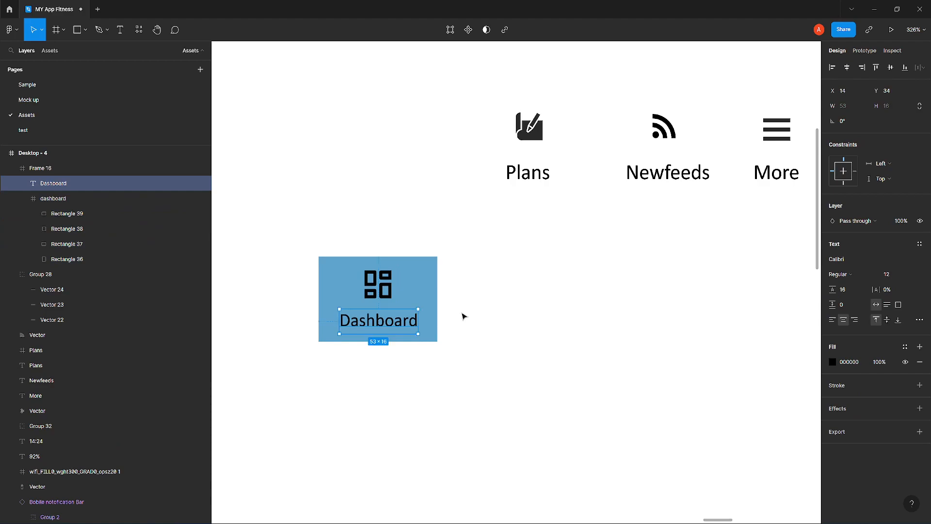
{"action": "left_click", "coordinate": [526, 300]}
Move the whole Dashboard button frame to X 97, Y 314
{"action": "left_click", "coordinate": [426, 298]}
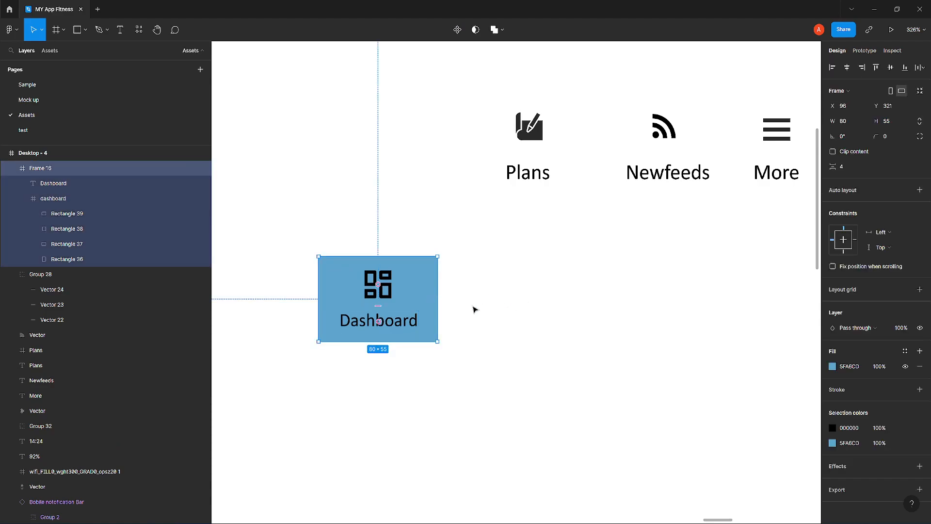
{"action": "mouse_move", "coordinate": [341, 284]}
{"action": "left_mouse_down"}
{"action": "mouse_move", "coordinate": [320, 283]}
{"action": "mouse_move", "coordinate": [372, 273]}
{"action": "mouse_move", "coordinate": [343, 273]}
{"action": "left_mouse_up"}
{"action": "left_click", "coordinate": [516, 284]}
Try Right and Top and bottom constraints on the dashboard icon and restore both directions to Center
{"action": "left_click", "coordinate": [381, 279]}
{"action": "double_click", "coordinate": [382, 279]}
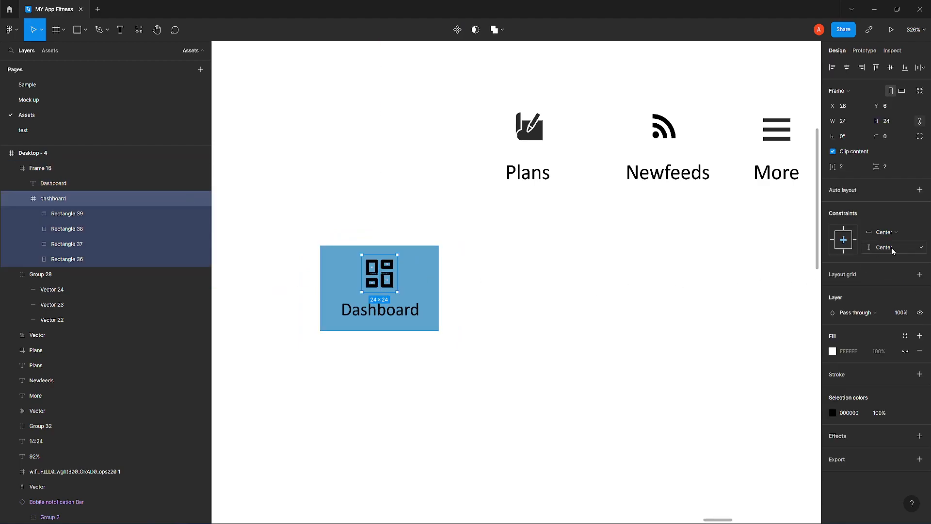
{"action": "left_click", "coordinate": [868, 233]}
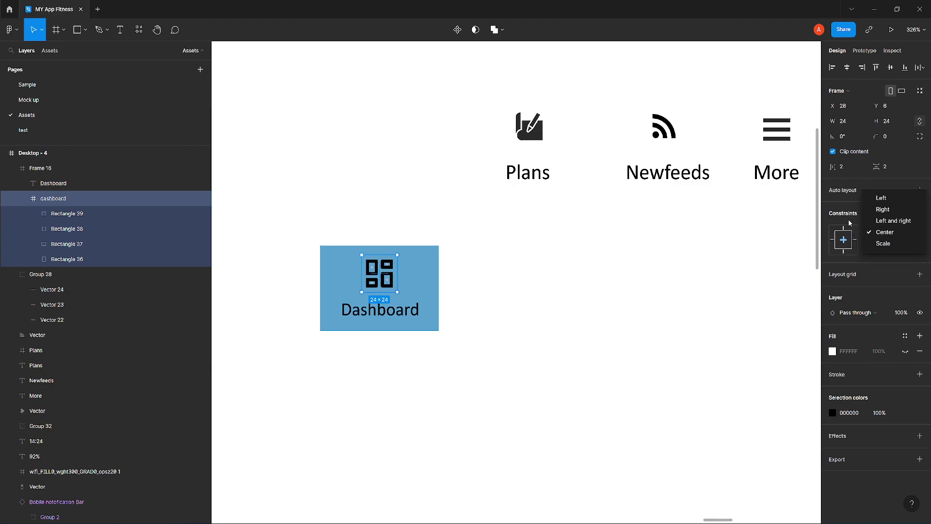
{"action": "left_click", "coordinate": [883, 209]}
{"action": "left_click", "coordinate": [873, 247]}
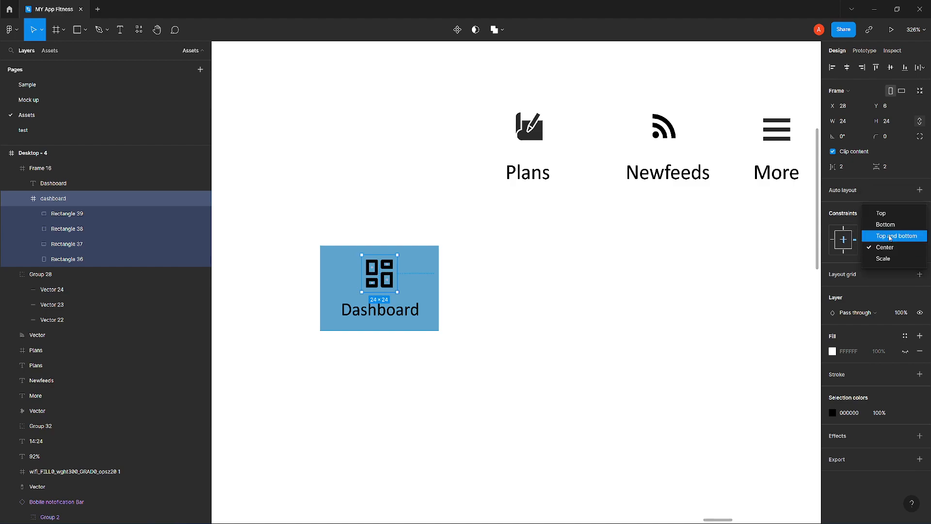
{"action": "left_click", "coordinate": [890, 238]}
{"action": "left_click", "coordinate": [845, 240]}
{"action": "left_click", "coordinate": [844, 241]}
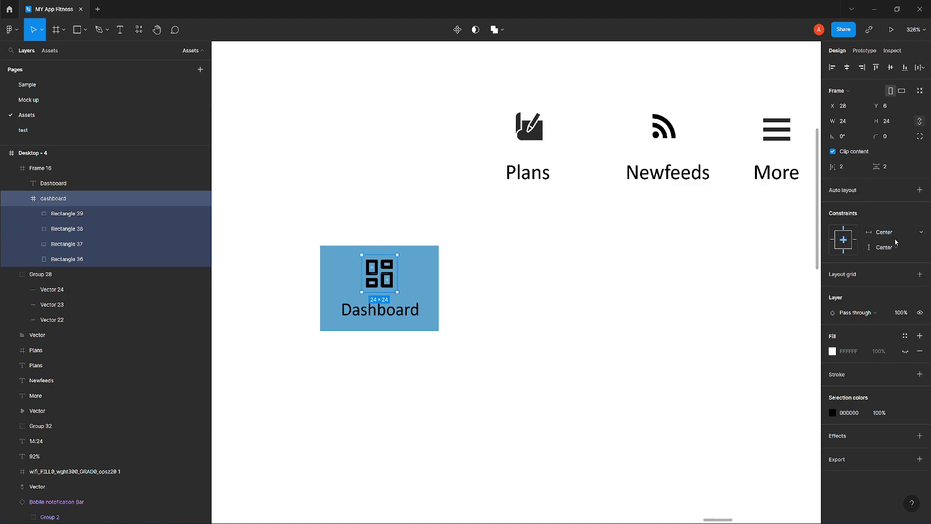
{"action": "left_click", "coordinate": [585, 314]}
{"action": "double_click", "coordinate": [398, 311]}
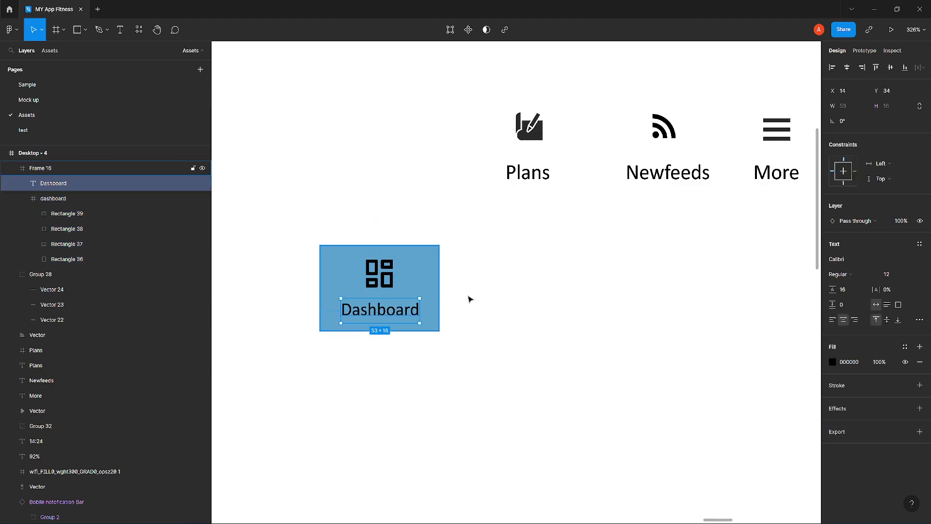
{"action": "left_click", "coordinate": [633, 284]}
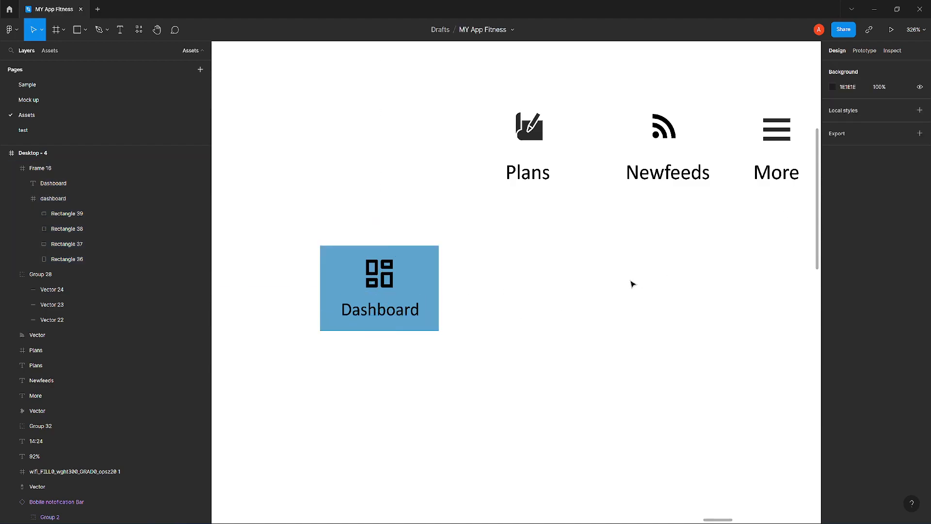
{"action": "left_click_drag", "start_coordinate": [460, 362], "coordinate": [313, 242]}
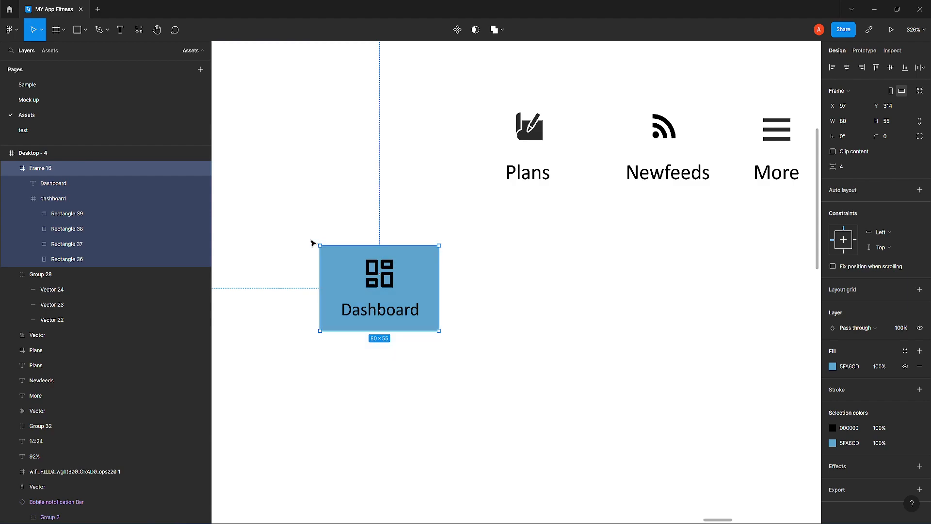
{"action": "left_click", "coordinate": [463, 280]}
Duplicate the Dashboard button frame three times, offsetting each copy sideways to form a row of four
{"action": "left_click", "coordinate": [423, 275]}
{"action": "key", "text": "ctrl+d"}
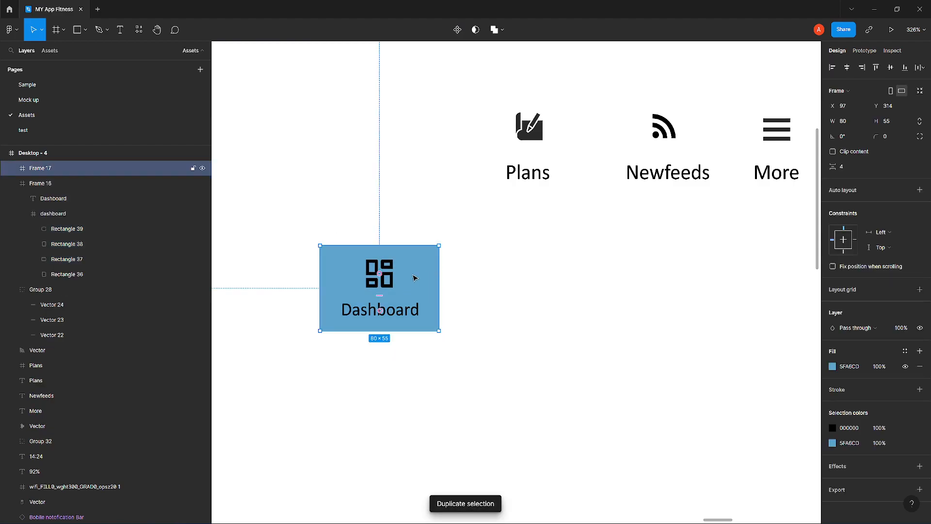
{"action": "left_click_drag", "start_coordinate": [416, 278], "coordinate": [547, 288]}
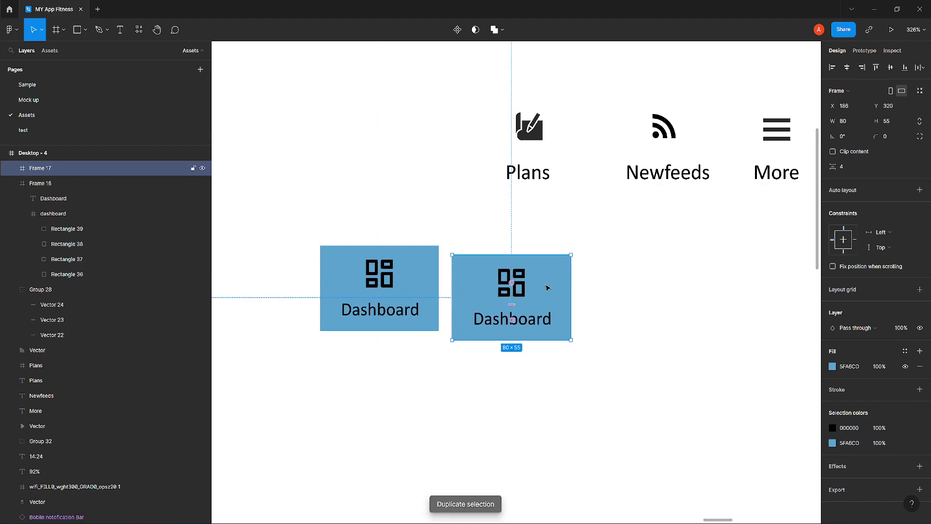
{"action": "key", "text": "ctrl+d"}
{"action": "key", "text": "ctrl+d"}
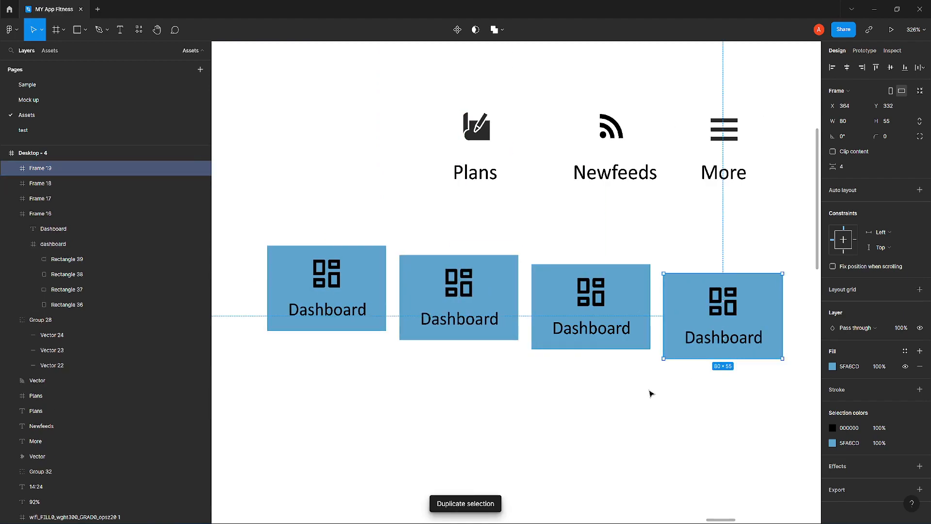
Align the four Dashboard button frames along their bottom edges
{"action": "scroll", "coordinate": [612, 378], "scroll_direction": "down", "scroll_amount": 2}
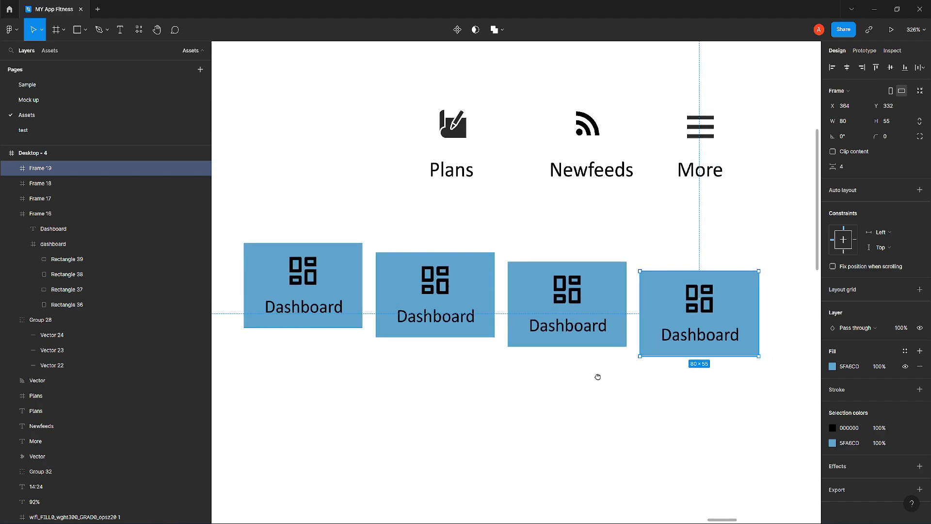
{"action": "left_click_drag", "start_coordinate": [752, 389], "coordinate": [309, 281]}
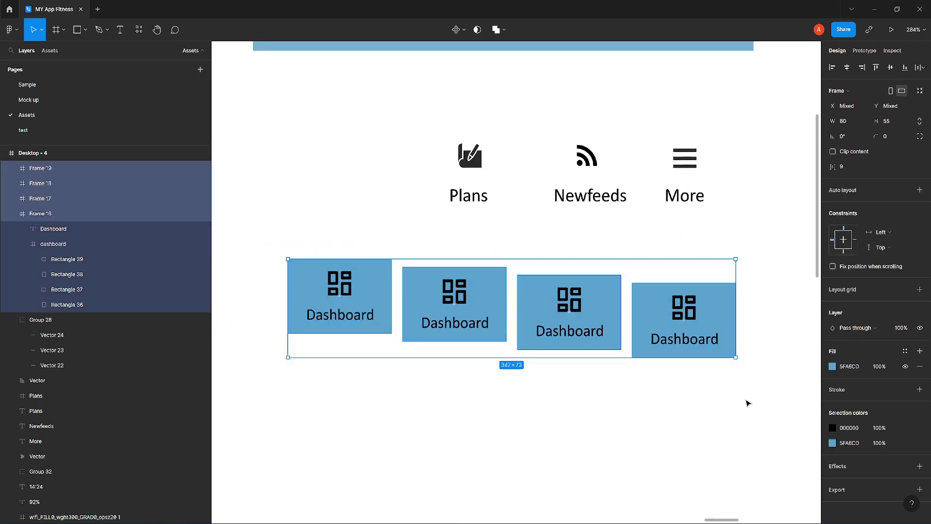
{"action": "left_click", "coordinate": [906, 68]}
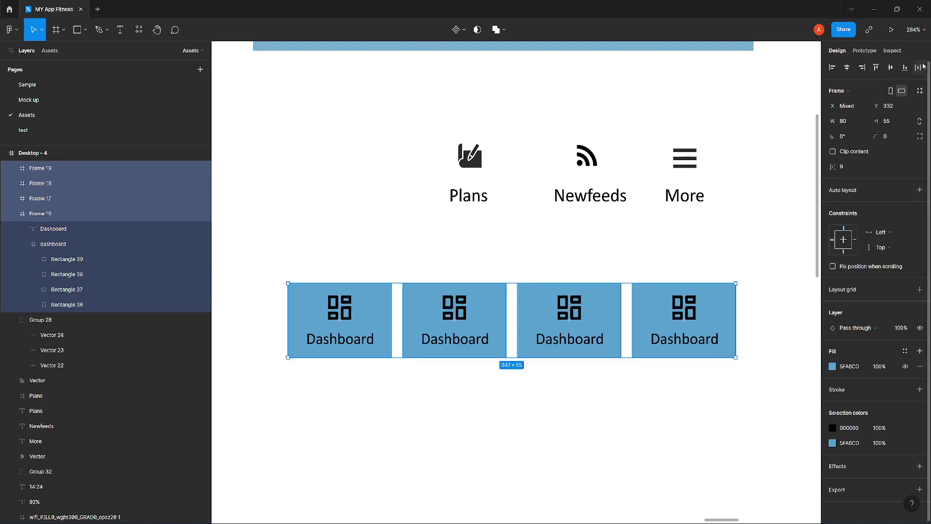
Distribute the four Dashboard button frames horizontally and set the spacing between them to 0
{"action": "left_click", "coordinate": [920, 67]}
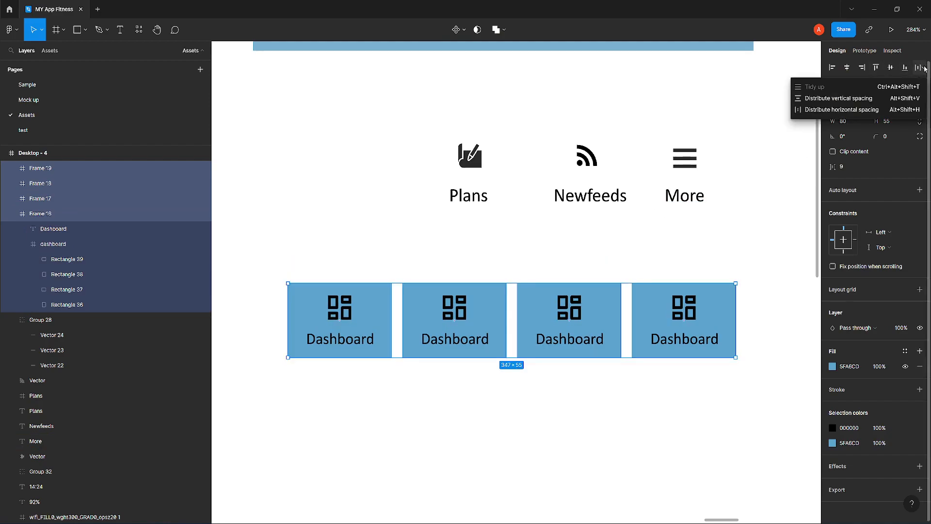
{"action": "left_click", "coordinate": [836, 110]}
{"action": "left_click", "coordinate": [853, 166]}
{"action": "left_click_drag", "start_coordinate": [835, 166], "coordinate": [786, 208]}
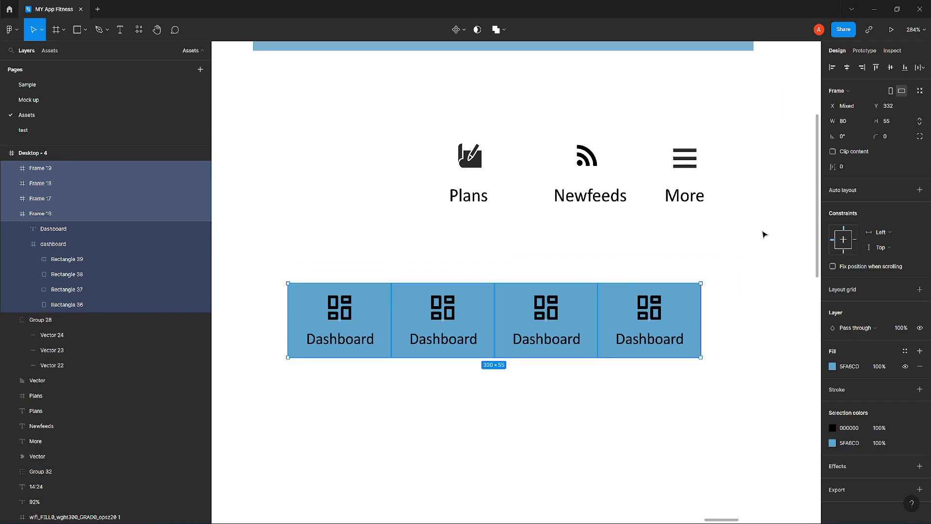
{"action": "left_click", "coordinate": [613, 373]}
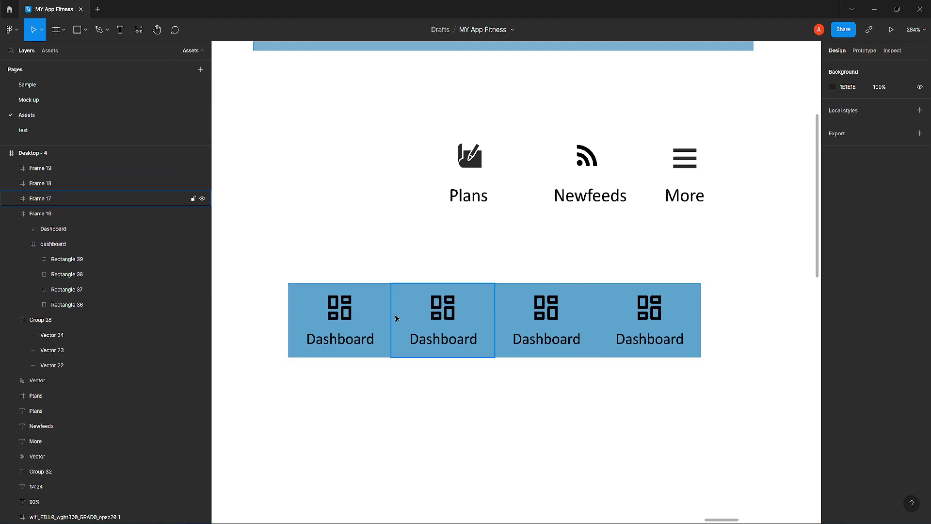
Wrap the four button frames in one horizontal auto layout frame and move it to X 85, Y 323
{"action": "left_click_drag", "start_coordinate": [725, 383], "coordinate": [271, 259]}
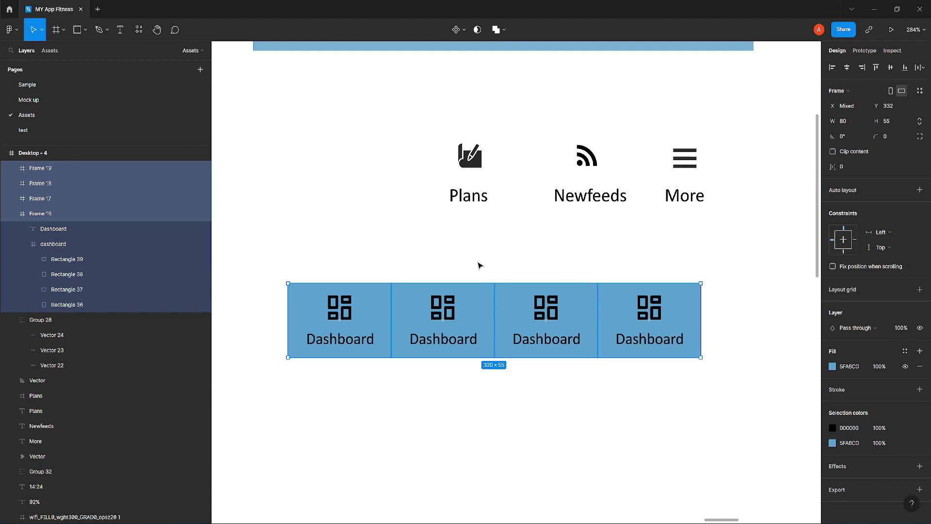
{"action": "key", "text": "shift+a"}
{"action": "left_click_drag", "start_coordinate": [598, 310], "coordinate": [582, 297]}
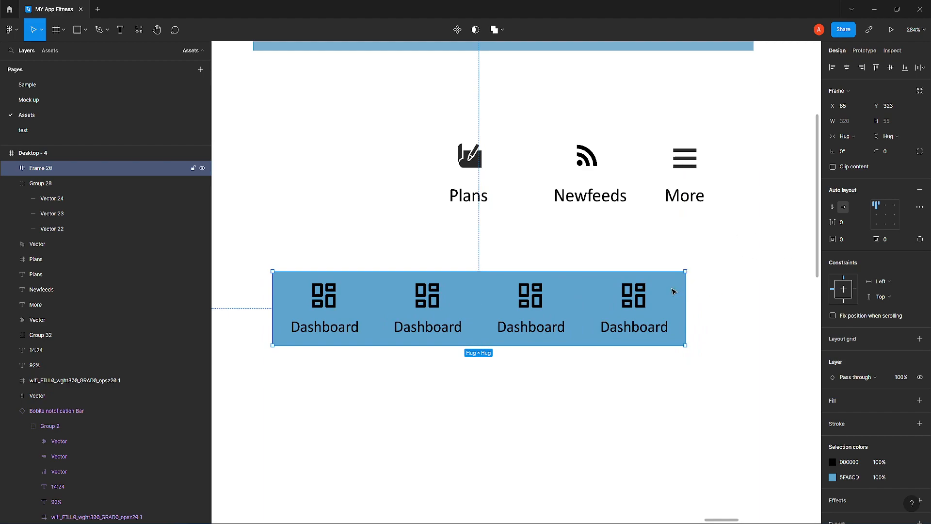
{"action": "mouse_move", "coordinate": [684, 283]}
{"action": "left_mouse_down"}
{"action": "mouse_move", "coordinate": [715, 284]}
{"action": "mouse_move", "coordinate": [686, 285]}
{"action": "left_mouse_up"}
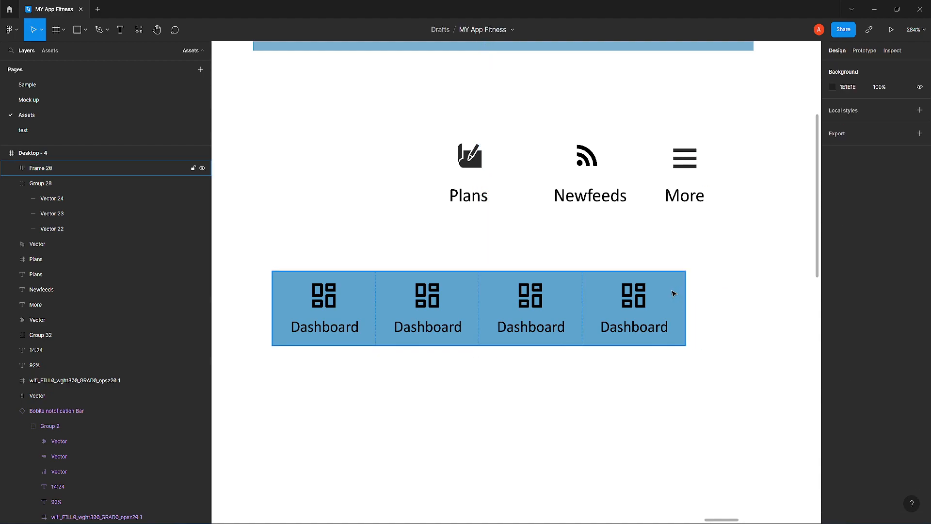
Set the horizontal resizing of the first and second Dashboard buttons in the bar to Fill container
{"action": "double_click", "coordinate": [330, 301]}
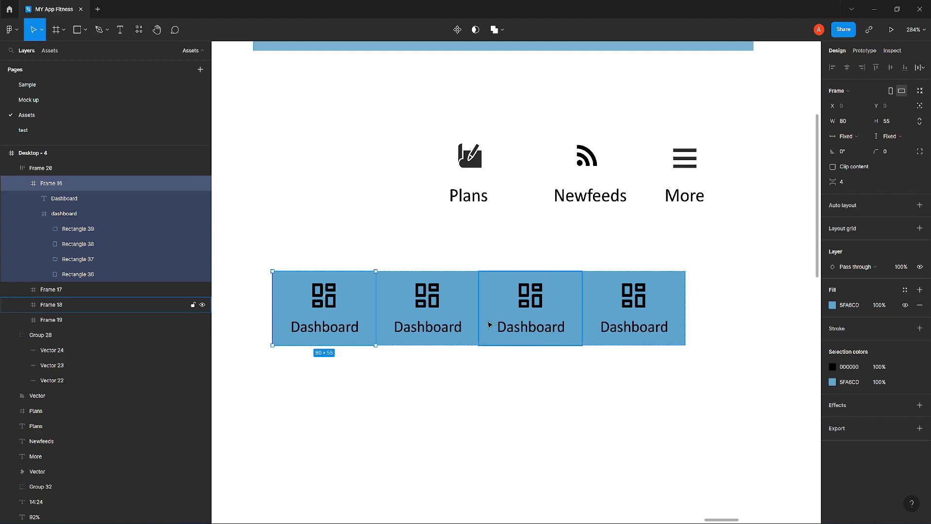
{"action": "left_click", "coordinate": [374, 379]}
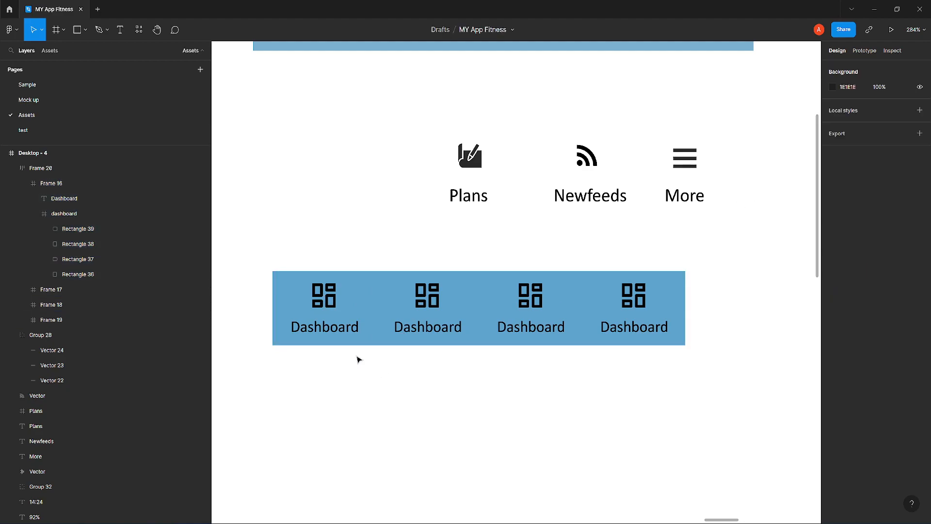
{"action": "double_click", "coordinate": [341, 313]}
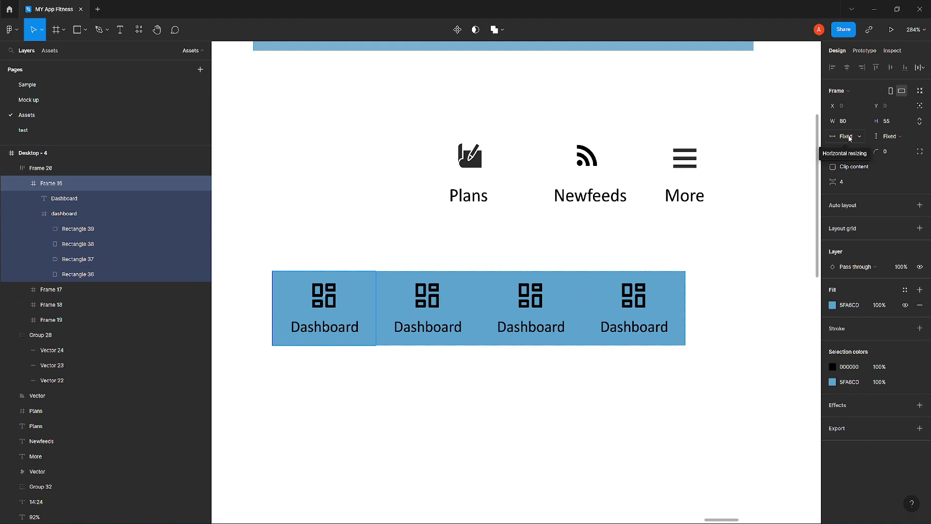
{"action": "left_click", "coordinate": [856, 137]}
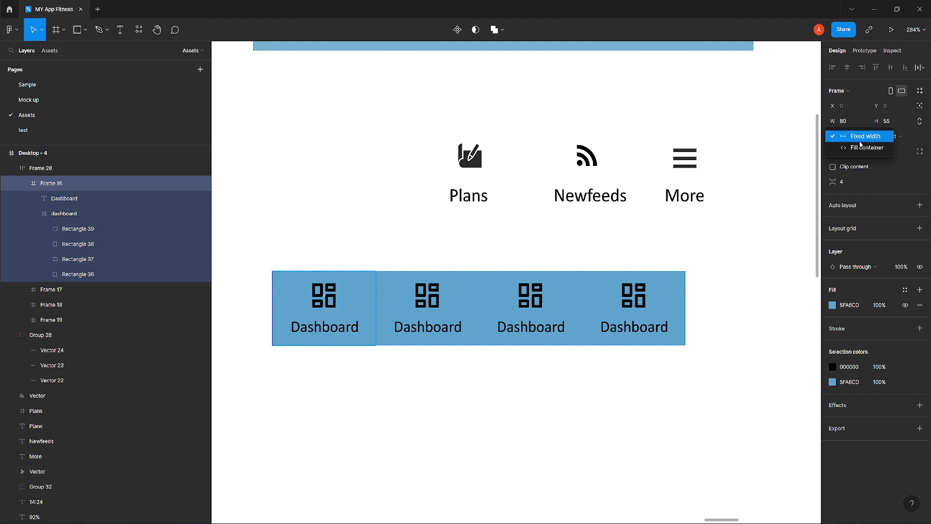
{"action": "key", "text": "Escape"}
{"action": "left_click", "coordinate": [453, 297]}
{"action": "left_click", "coordinate": [852, 135]}
{"action": "key", "text": "Escape"}
Set the horizontal resizing of the third and fourth Dashboard buttons in the bar to Fill container
{"action": "left_click", "coordinate": [531, 310]}
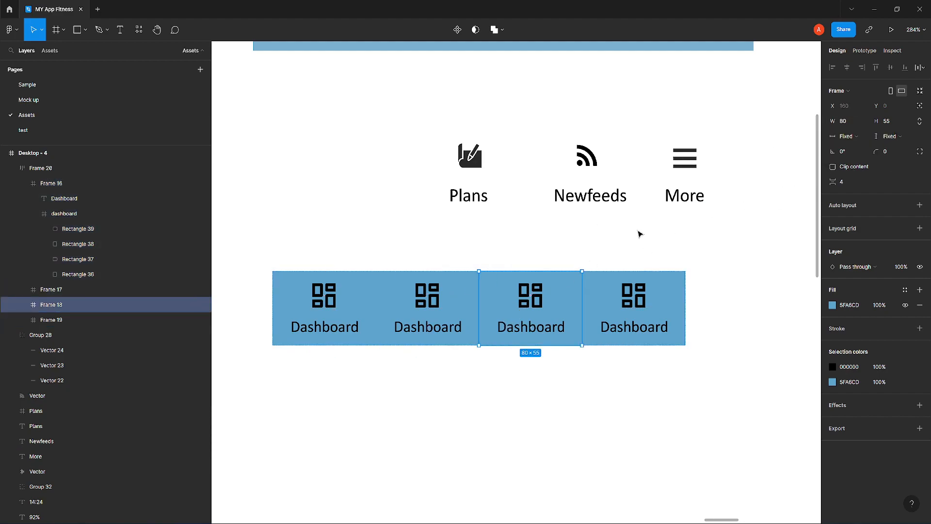
{"action": "left_click", "coordinate": [846, 137]}
{"action": "left_click", "coordinate": [849, 149]}
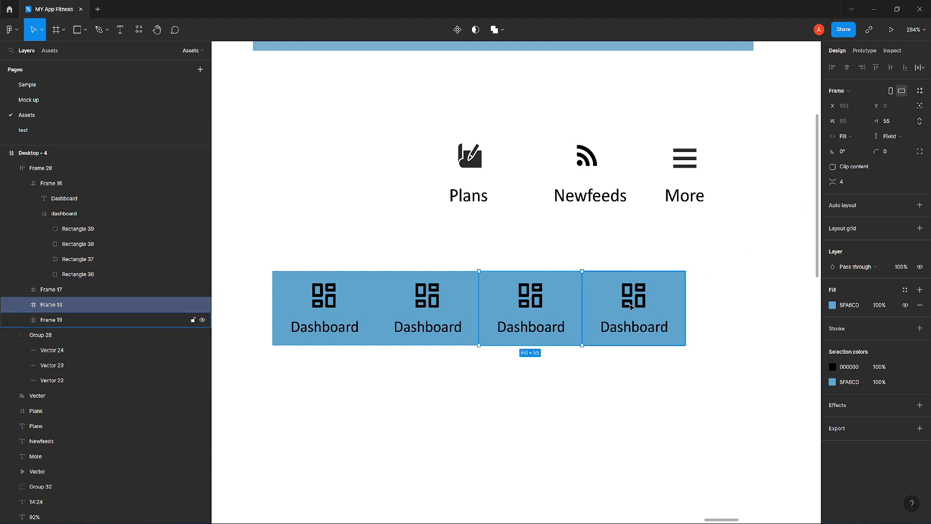
{"action": "left_click", "coordinate": [630, 307]}
{"action": "left_click", "coordinate": [847, 140]}
{"action": "left_click", "coordinate": [860, 148]}
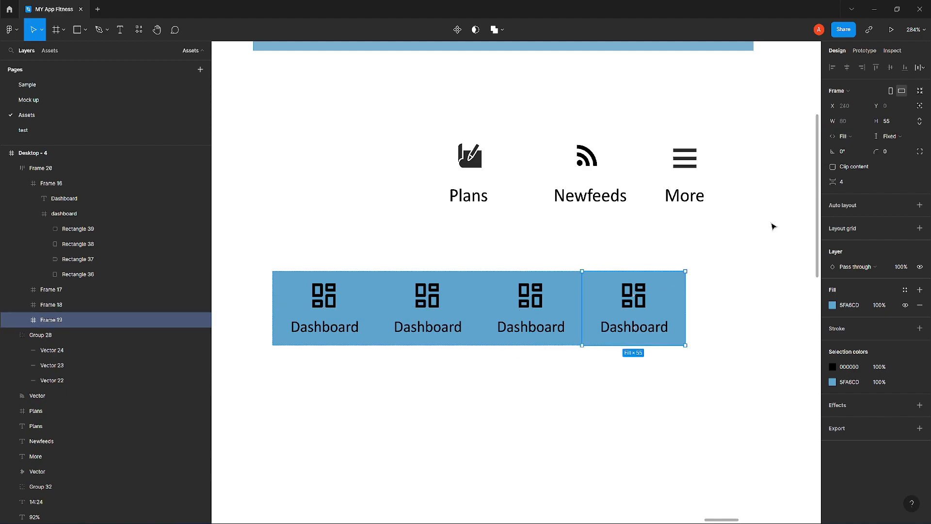
{"action": "left_click", "coordinate": [771, 226]}
Stretch the auto layout bar to a width of about 342 to test how its buttons resize
{"action": "left_click", "coordinate": [594, 297]}
{"action": "left_click_drag", "start_coordinate": [685, 289], "coordinate": [713, 293]}
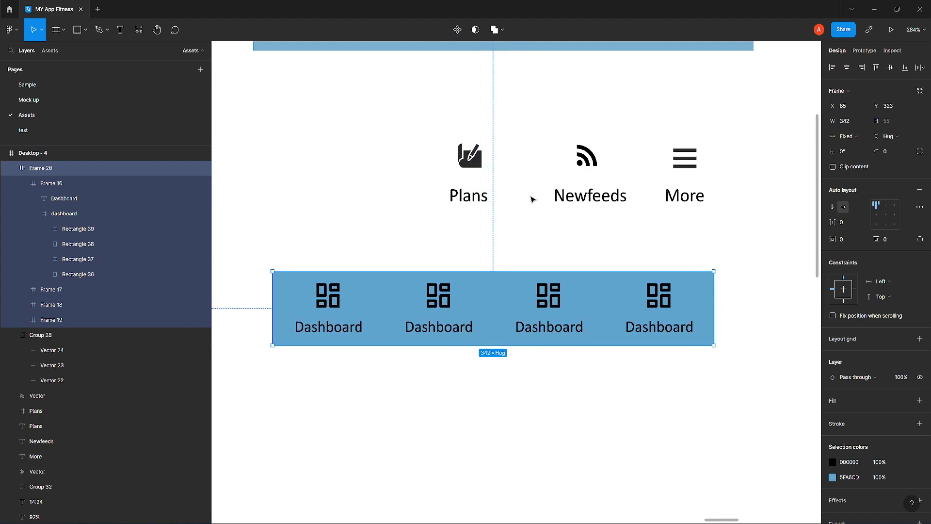
{"action": "left_click", "coordinate": [400, 235]}
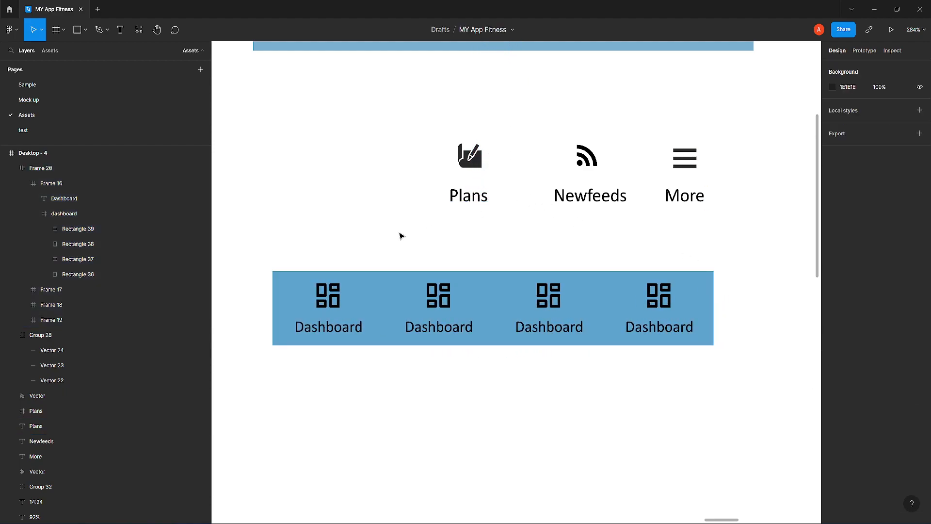
Cut the loose Plans icon and paste it to replace the dashboard icon in the second button
{"action": "left_click", "coordinate": [472, 166]}
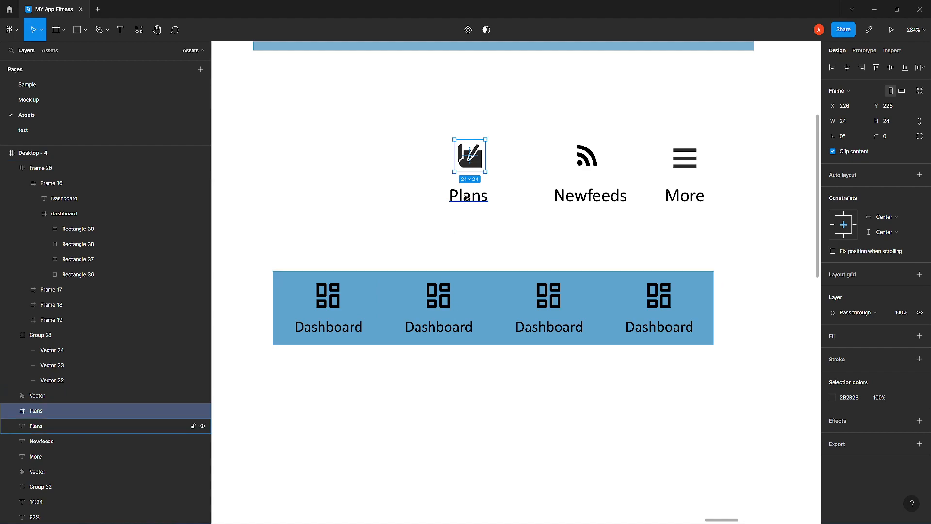
{"action": "key", "text": "Delete"}
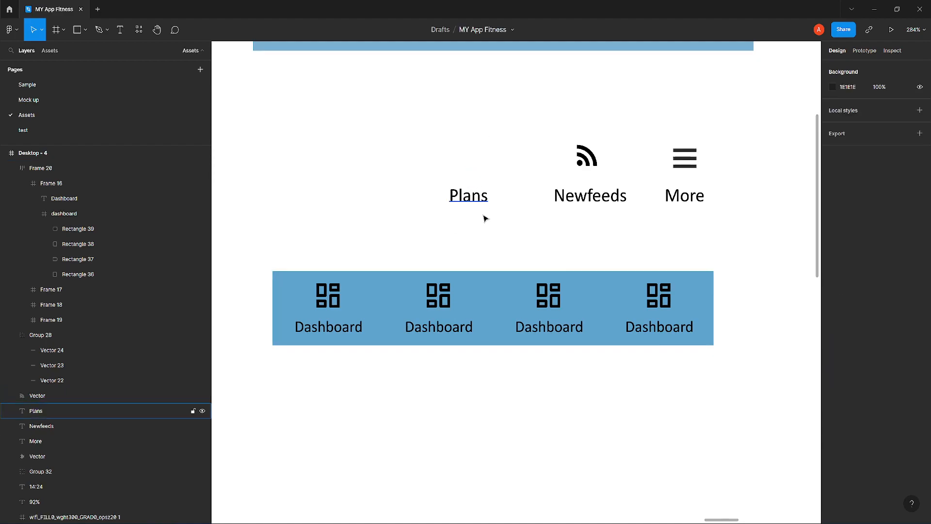
{"action": "left_click", "coordinate": [448, 303]}
{"action": "double_click", "coordinate": [448, 303]}
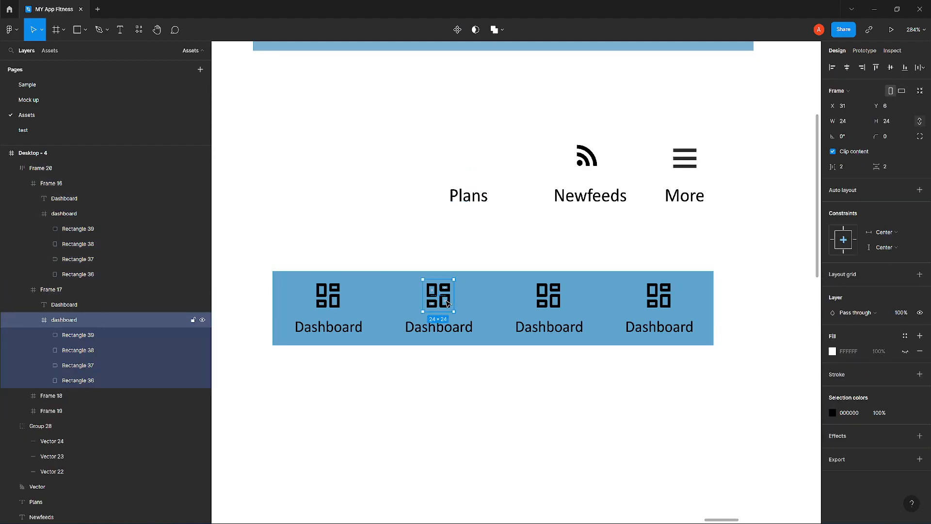
{"action": "right_click", "coordinate": [444, 303]}
{"action": "left_click", "coordinate": [491, 243]}
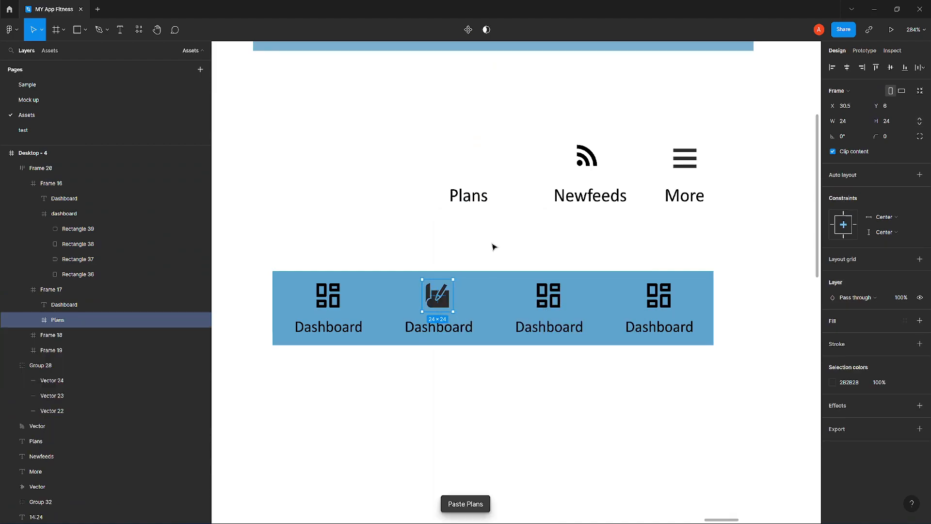
Cut the loose Newfeeds icon and paste it to replace the dashboard icon in the third button
{"action": "left_click", "coordinate": [594, 160]}
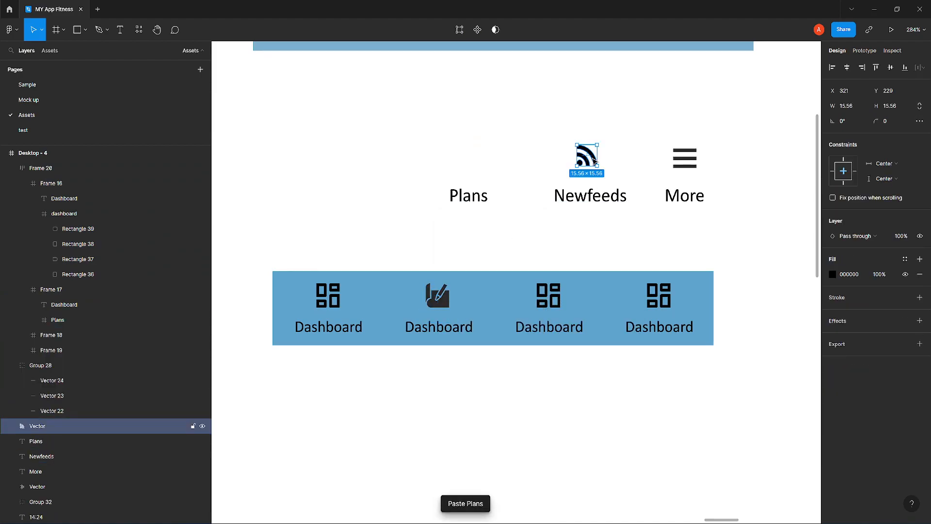
{"action": "key", "text": "ctrl+x"}
{"action": "left_click", "coordinate": [548, 298]}
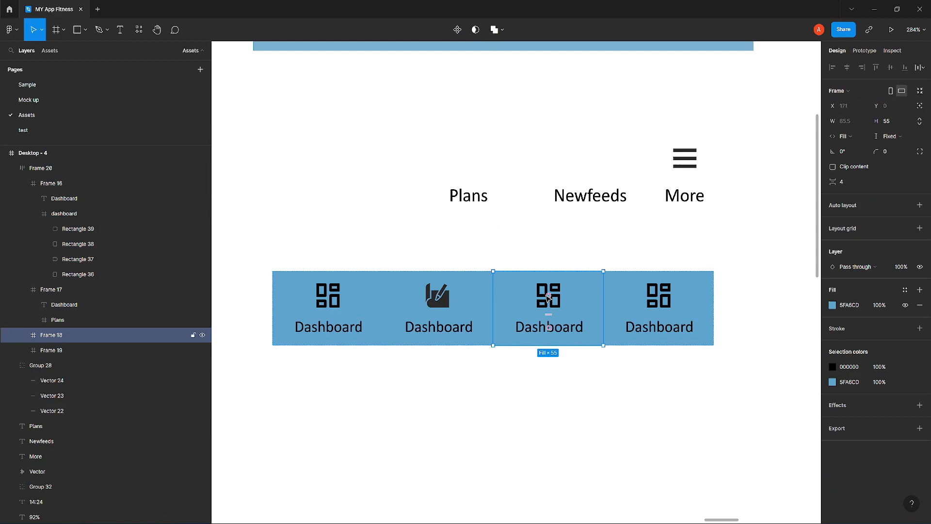
{"action": "double_click", "coordinate": [548, 297]}
{"action": "right_click", "coordinate": [554, 295]}
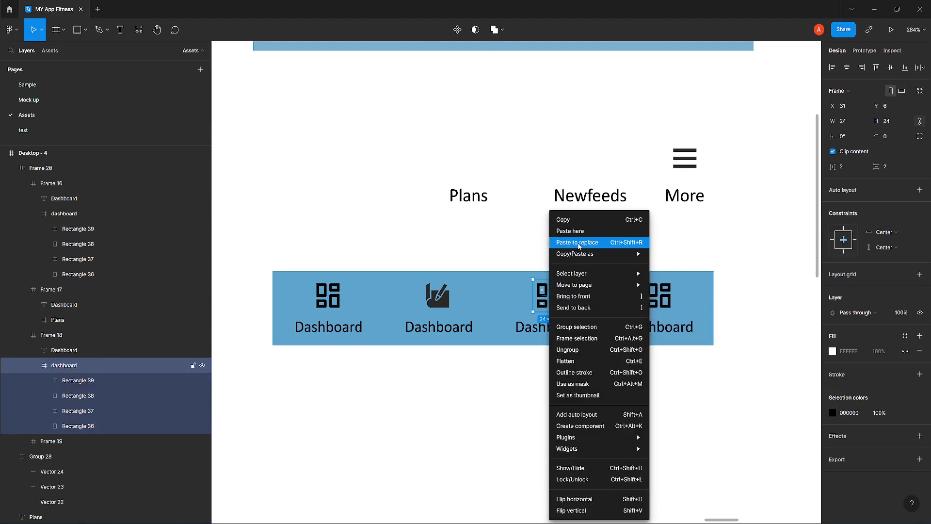
{"action": "left_click", "coordinate": [581, 242]}
Cut the loose three-line More icon and paste it to replace the dashboard icon in the fourth button
{"action": "left_click", "coordinate": [688, 162]}
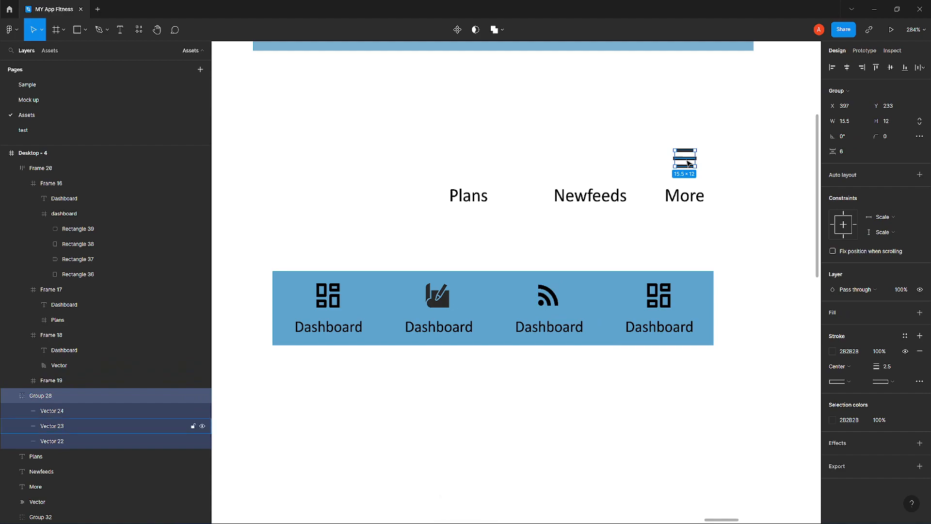
{"action": "key", "text": "Delete"}
{"action": "left_click", "coordinate": [654, 298]}
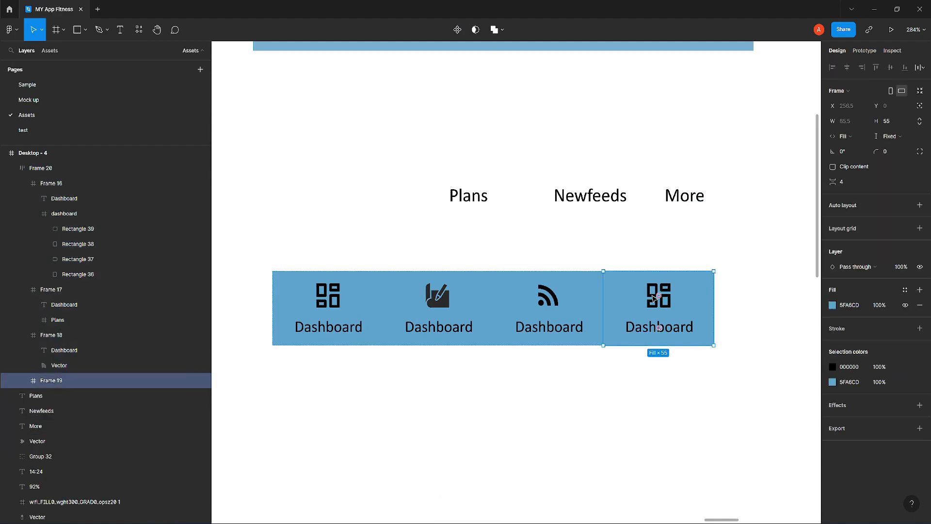
{"action": "left_click", "coordinate": [653, 298]}
{"action": "right_click", "coordinate": [654, 298]}
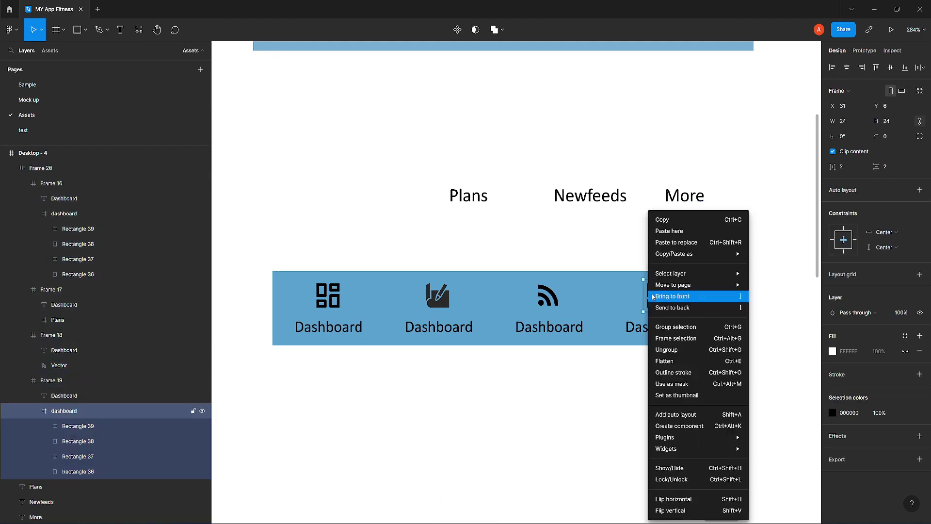
{"action": "left_click", "coordinate": [684, 242]}
{"action": "left_click", "coordinate": [623, 253]}
Change the second button's label to Plans and the third button's label to Newsfeed
{"action": "double_click", "coordinate": [455, 327]}
{"action": "double_click", "coordinate": [455, 327]}
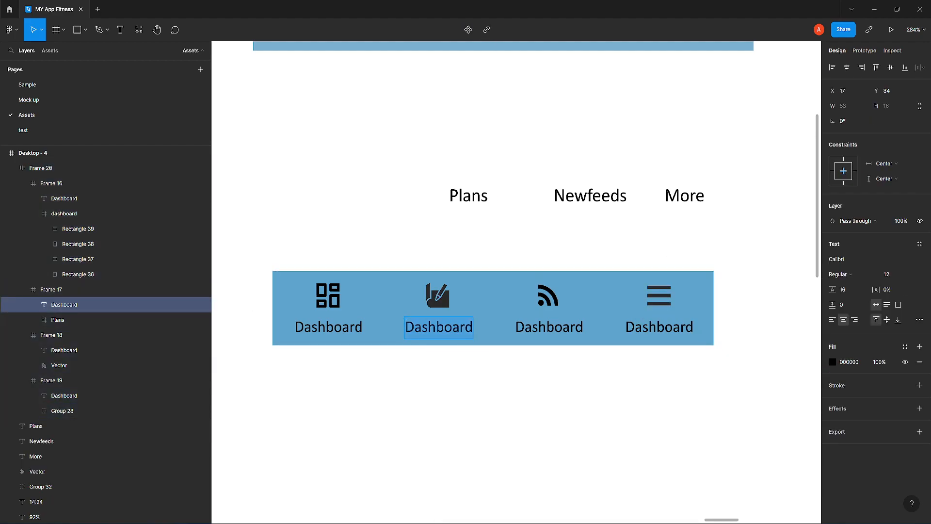
{"action": "type", "text": "Plans"}
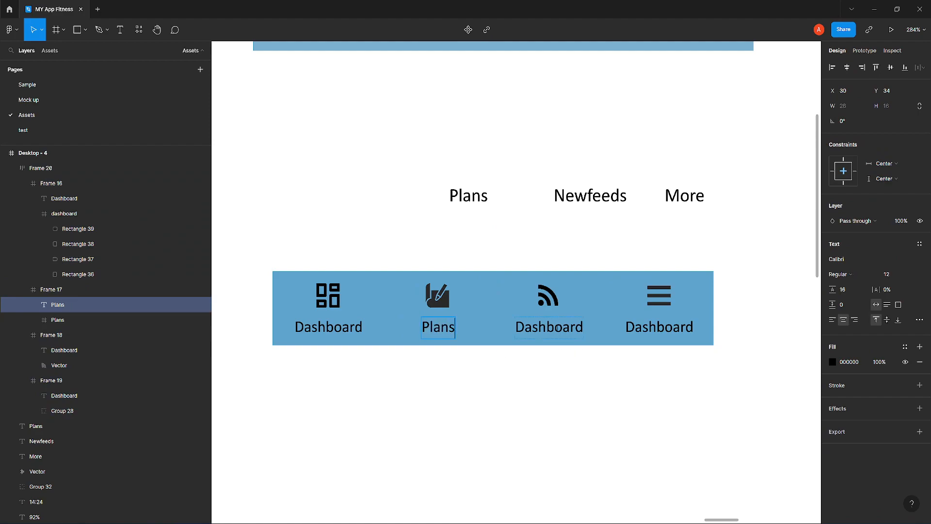
{"action": "left_click", "coordinate": [558, 328]}
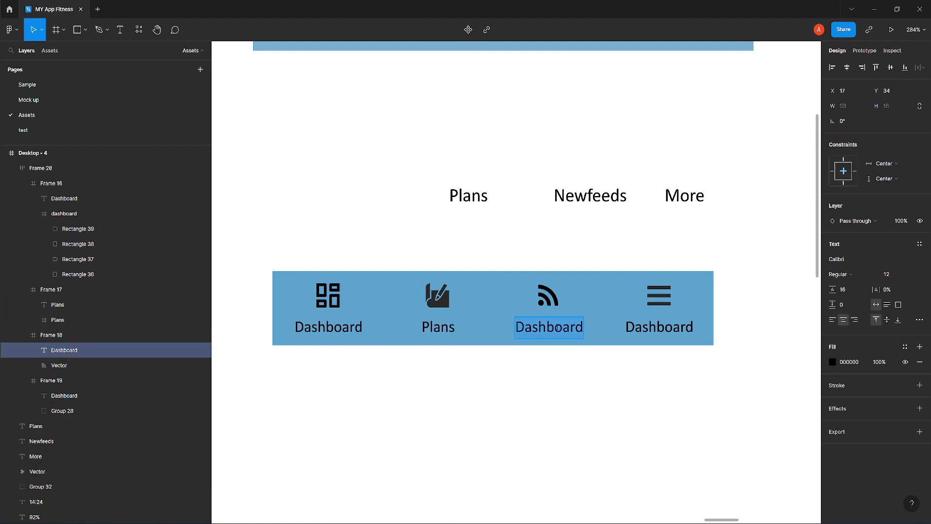
{"action": "type", "text": "Newsfeed"}
Change the fourth button's label to More and delete the leftover Plans, Newfeeds and More labels above the bar
{"action": "double_click", "coordinate": [674, 322]}
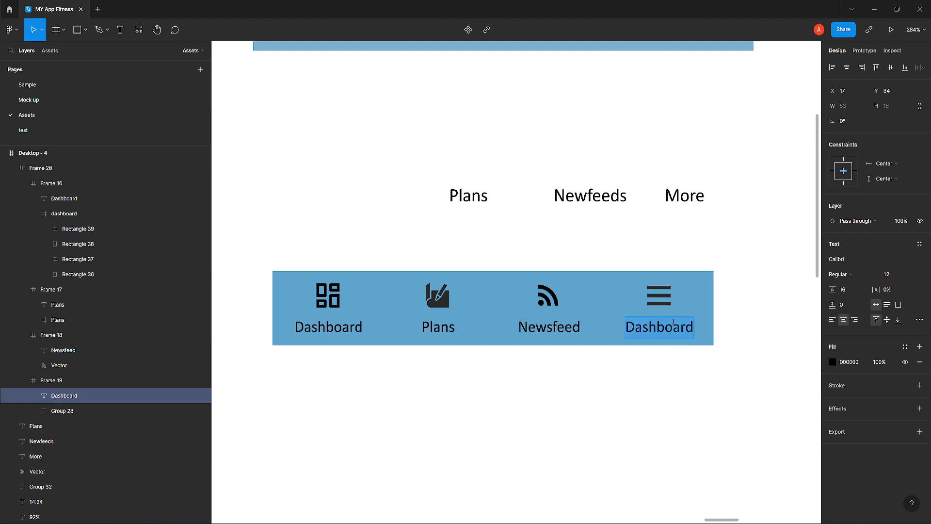
{"action": "type", "text": "More"}
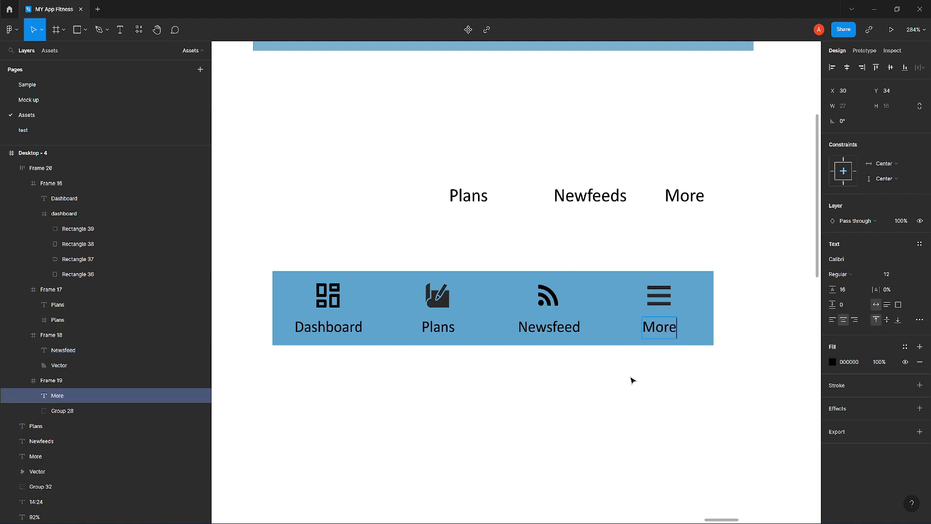
{"action": "key", "text": "Escape"}
{"action": "left_click_drag", "start_coordinate": [329, 138], "coordinate": [727, 230]}
{"action": "key", "text": "Delete"}
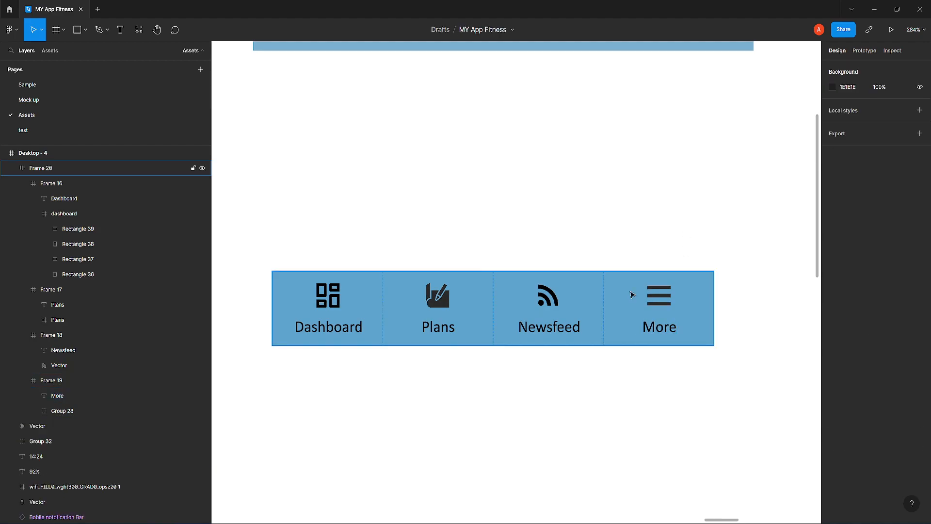
Set the width of the whole navigation bar frame to 360
{"action": "left_click", "coordinate": [687, 276]}
{"action": "mouse_move", "coordinate": [713, 287]}
{"action": "left_mouse_down"}
{"action": "mouse_move", "coordinate": [639, 289]}
{"action": "mouse_move", "coordinate": [701, 289]}
{"action": "left_mouse_up"}
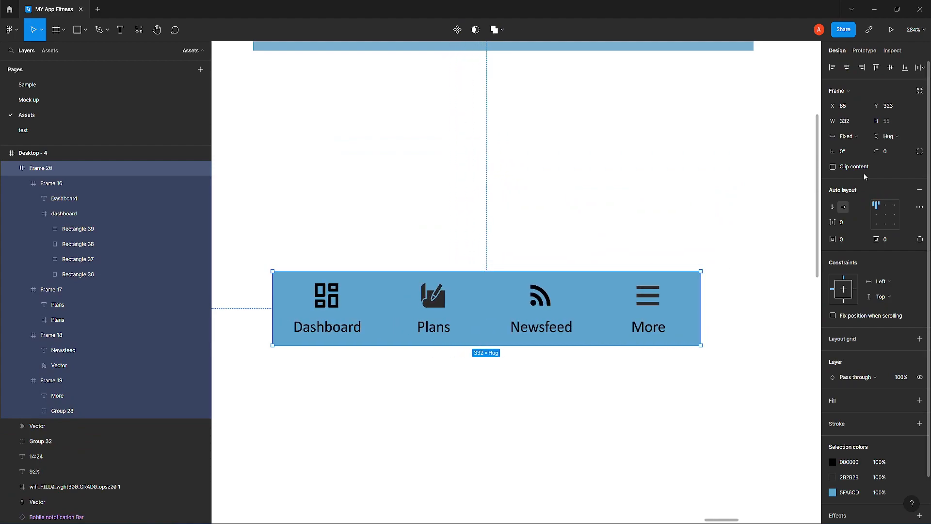
{"action": "left_click", "coordinate": [835, 122]}
{"action": "type", "text": "360"}
{"action": "key", "text": "Return"}
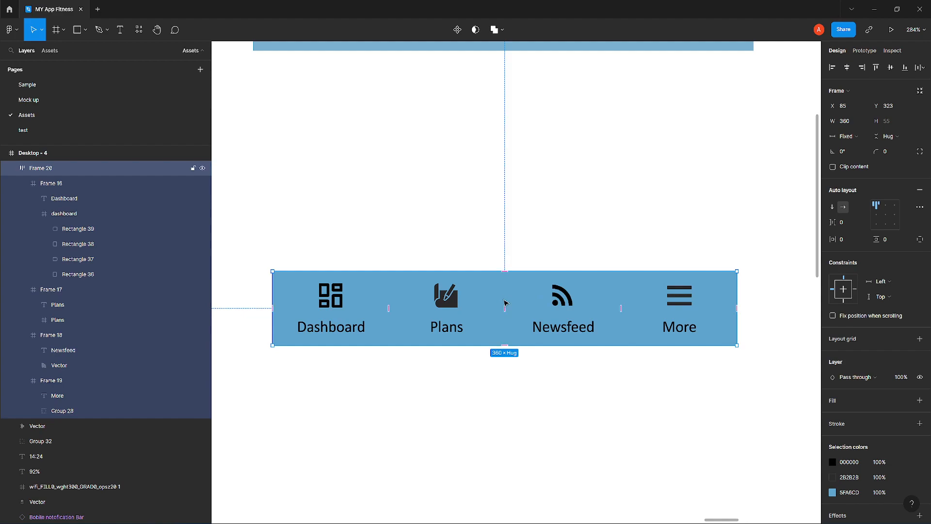
Turn the navigation bar frame into a component and rename it Nav Bar
{"action": "left_click", "coordinate": [457, 29]}
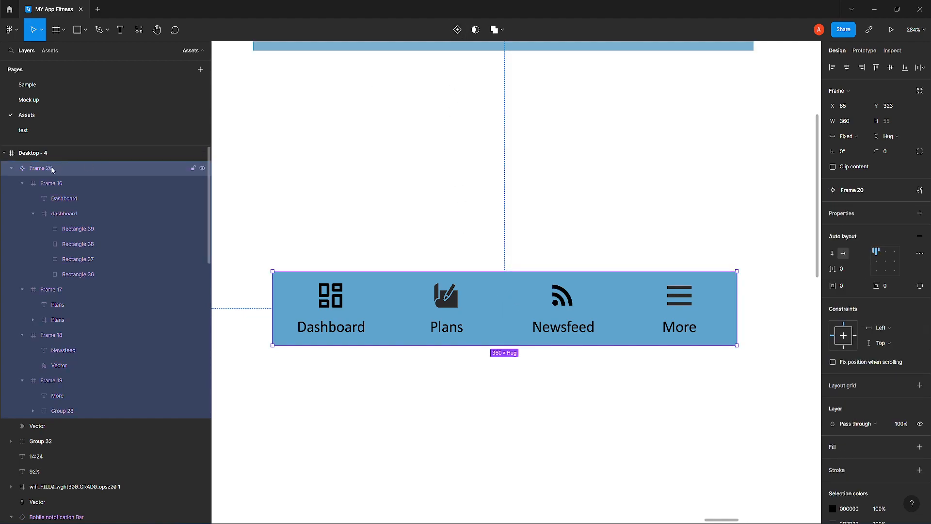
{"action": "left_click", "coordinate": [509, 216]}
{"action": "left_click", "coordinate": [390, 293]}
{"action": "left_click", "coordinate": [11, 168]}
{"action": "double_click", "coordinate": [50, 168]}
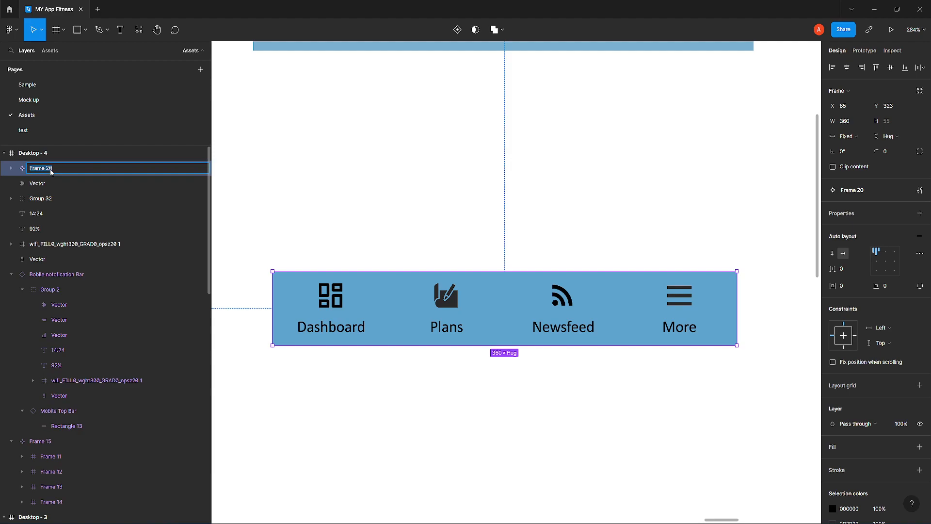
{"action": "type", "text": "N"}
{"action": "left_click", "coordinate": [377, 173]}
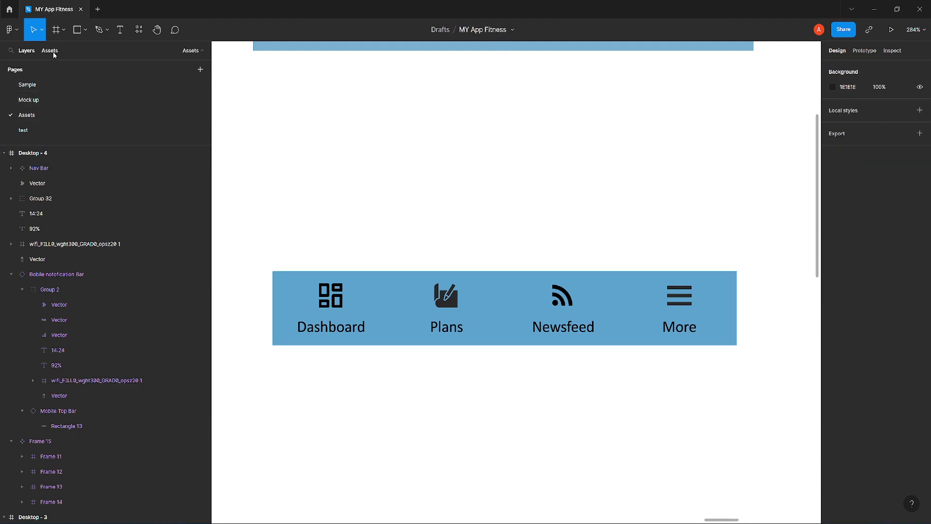
Place an instance of the Nav Bar component in the test page's Log In frame and align it to the frame's bottom edge
{"action": "left_click", "coordinate": [33, 131]}
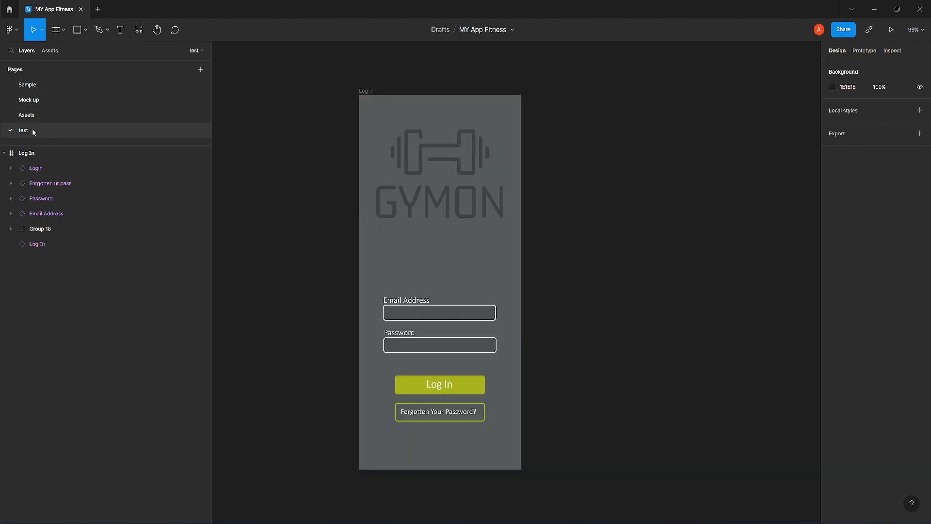
{"action": "left_click", "coordinate": [58, 50]}
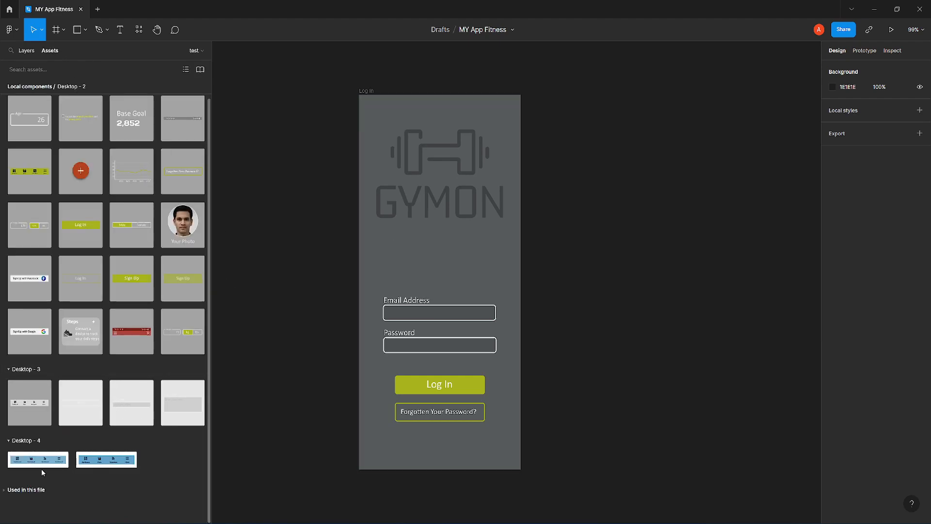
{"action": "left_click_drag", "start_coordinate": [42, 465], "coordinate": [416, 443]}
{"action": "left_click_drag", "start_coordinate": [472, 447], "coordinate": [490, 453]}
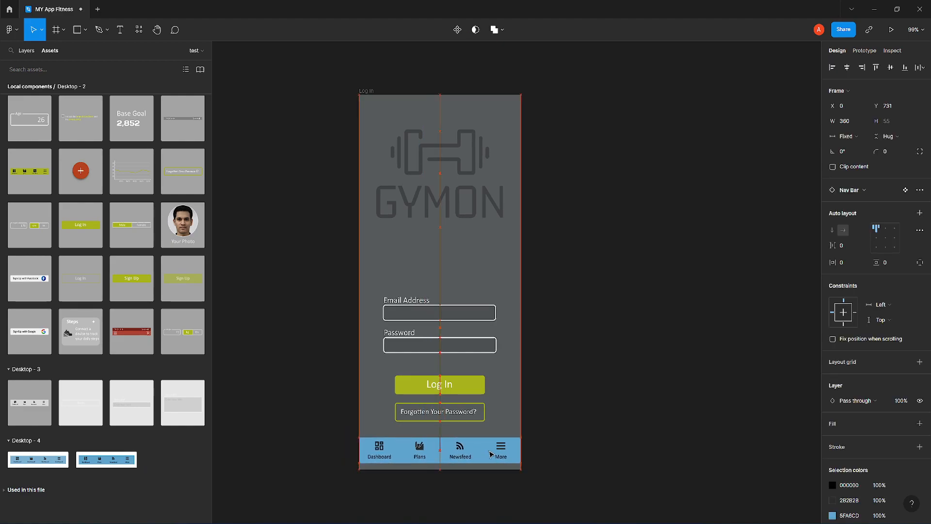
{"action": "left_click", "coordinate": [905, 68]}
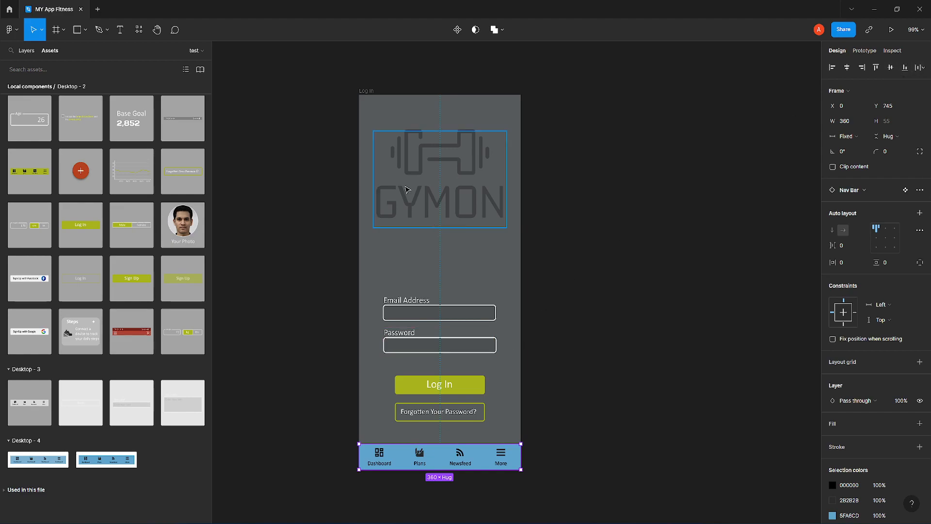
Try stretching the Log In frame's width to test the navigation bar, and return it to 360
{"action": "left_click", "coordinate": [369, 93]}
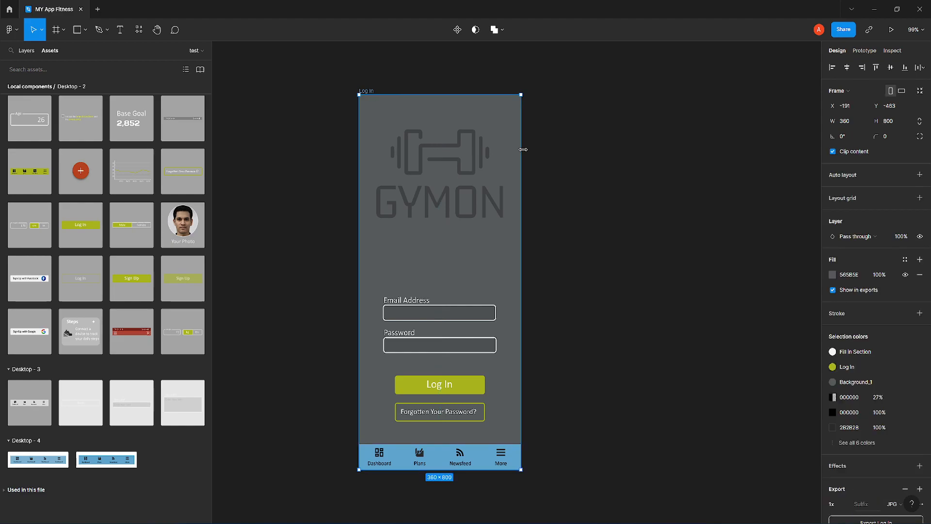
{"action": "mouse_move", "coordinate": [523, 149]}
{"action": "left_mouse_down"}
{"action": "mouse_move", "coordinate": [545, 151]}
{"action": "mouse_move", "coordinate": [521, 154]}
{"action": "left_mouse_up"}
{"action": "left_click", "coordinate": [632, 398]}
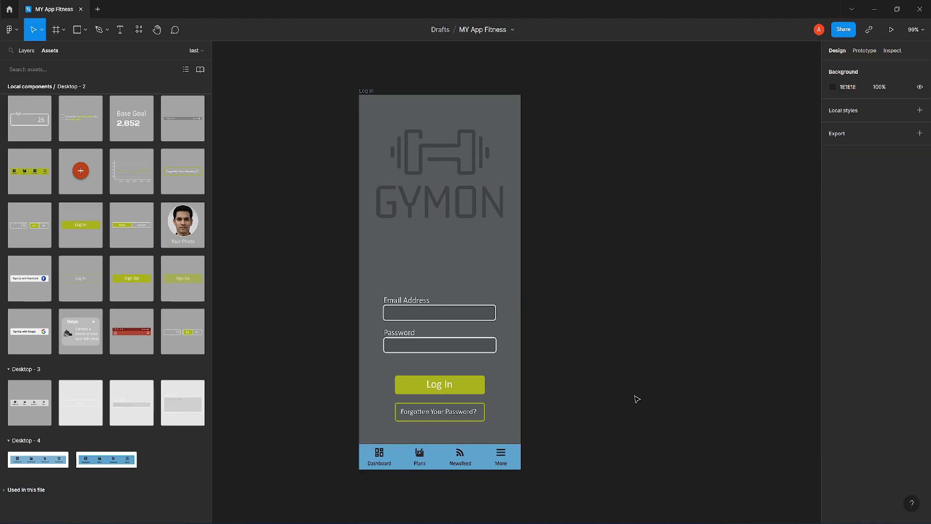
Set the Nav Bar instance's constraints to Scale horizontally and Bottom vertically
{"action": "left_click", "coordinate": [491, 453]}
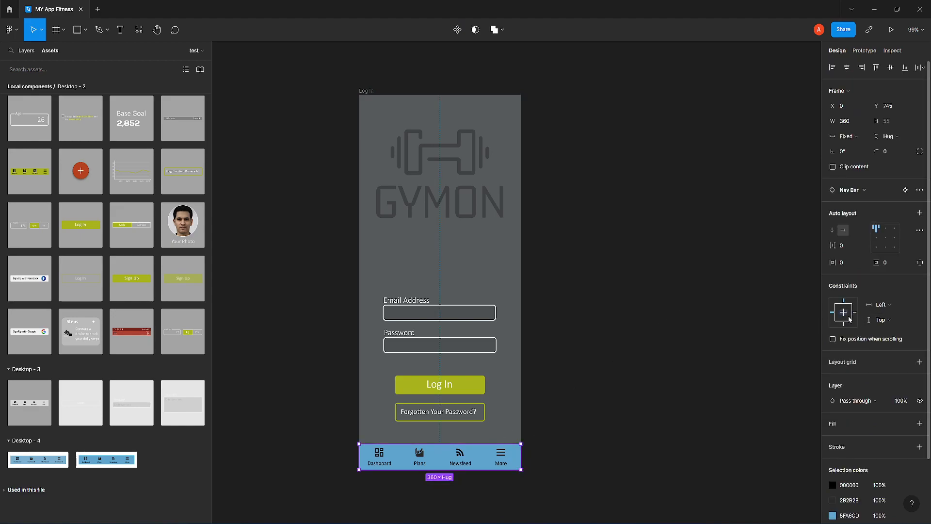
{"action": "left_click", "coordinate": [883, 310]}
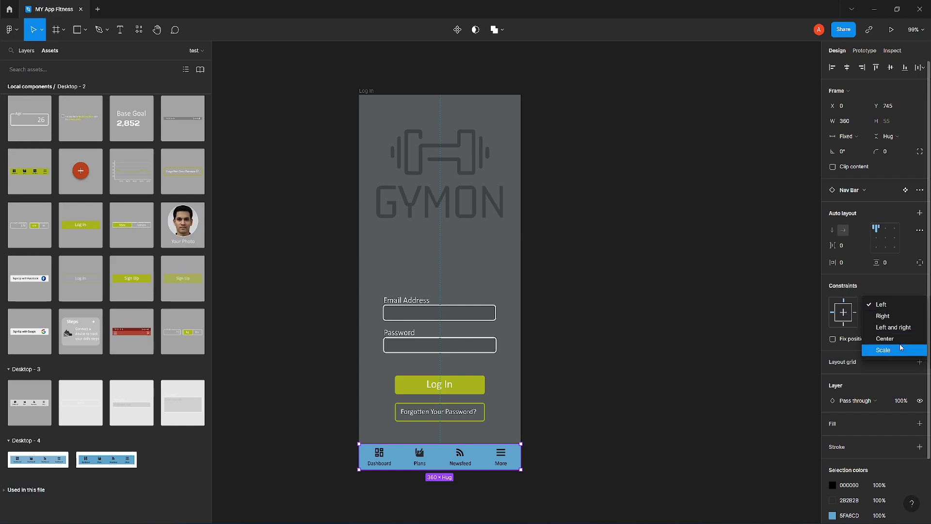
{"action": "left_click", "coordinate": [776, 338]}
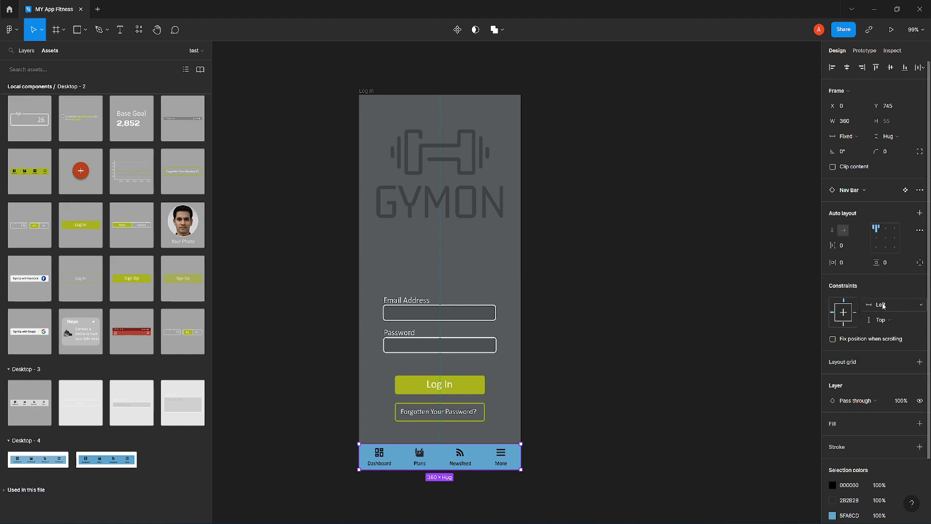
{"action": "left_click", "coordinate": [881, 309]}
{"action": "left_click", "coordinate": [883, 349]}
{"action": "left_click", "coordinate": [886, 320]}
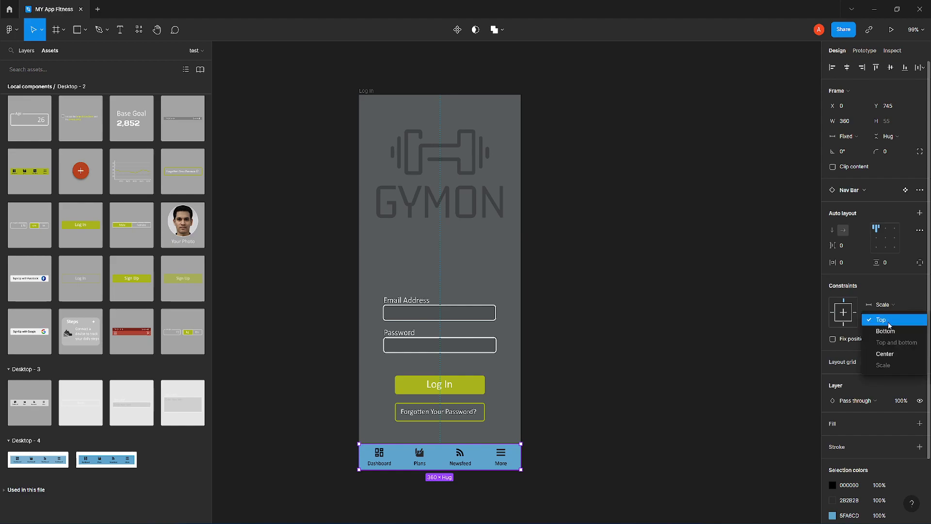
{"action": "left_click", "coordinate": [885, 332]}
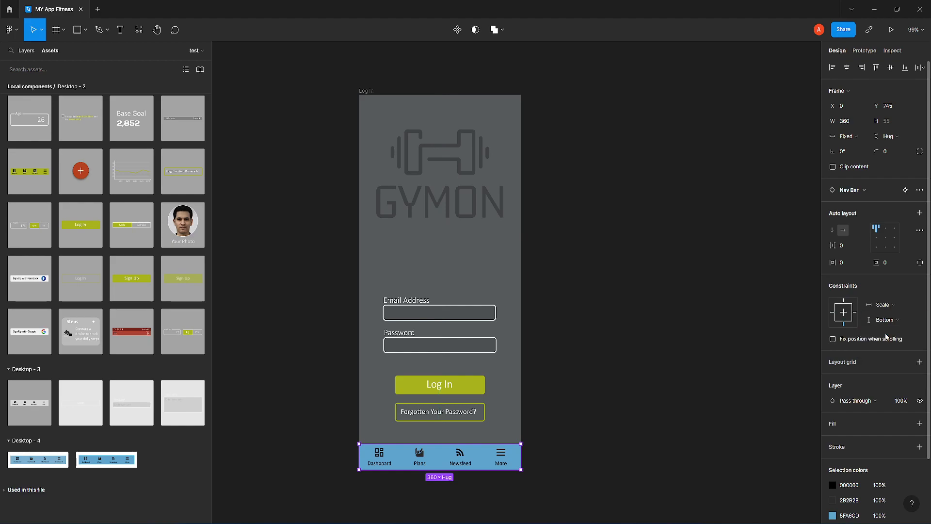
{"action": "left_click", "coordinate": [581, 390]}
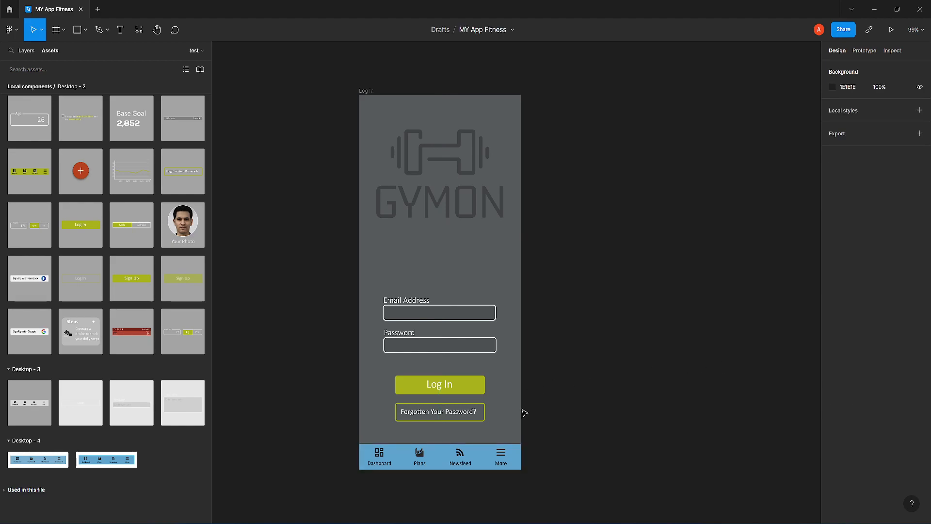
Try widening the Log In frame to 412 to test how the navigation bar resizes, and undo the resizing
{"action": "left_click", "coordinate": [374, 93]}
{"action": "left_click_drag", "start_coordinate": [521, 398], "coordinate": [544, 406]}
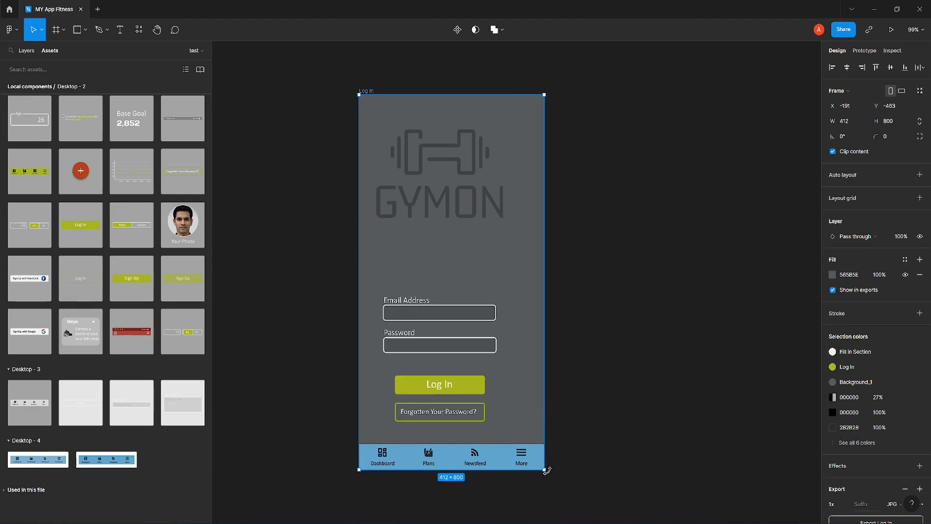
{"action": "mouse_move", "coordinate": [546, 466]}
{"action": "left_mouse_down"}
{"action": "mouse_move", "coordinate": [559, 471]}
{"action": "mouse_move", "coordinate": [544, 470]}
{"action": "left_mouse_up"}
{"action": "key", "text": "ctrl+z"}
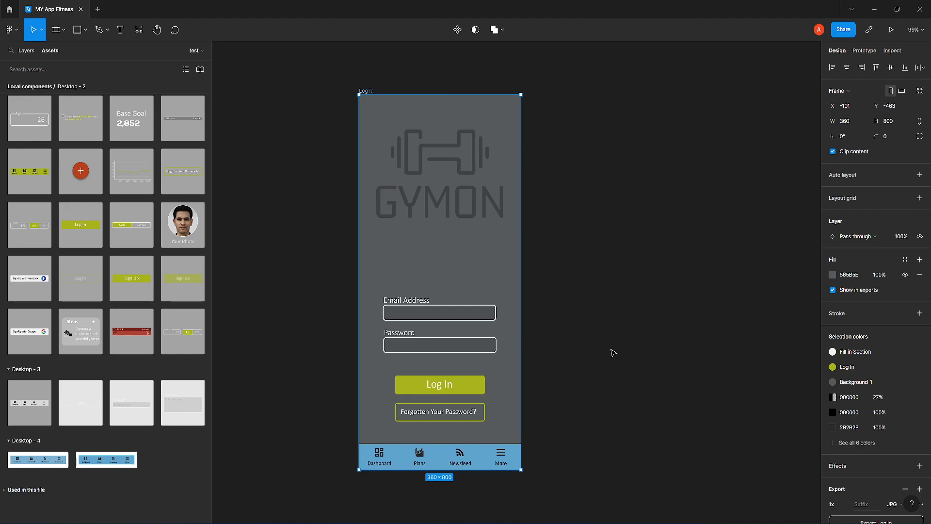
{"action": "left_click", "coordinate": [565, 397]}
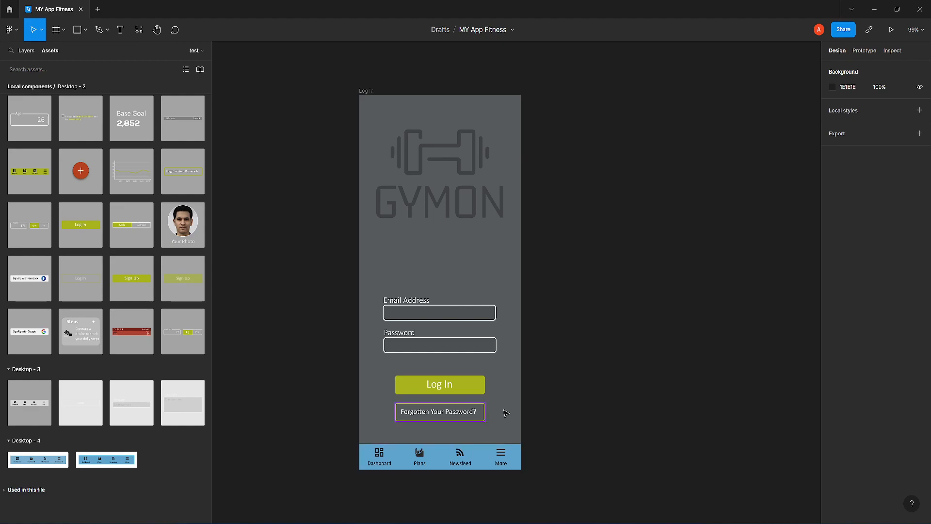
On the Assets page, wrap the loose 4G signal icon, 92% text and battery icon in an auto layout frame
{"action": "left_click", "coordinate": [26, 50]}
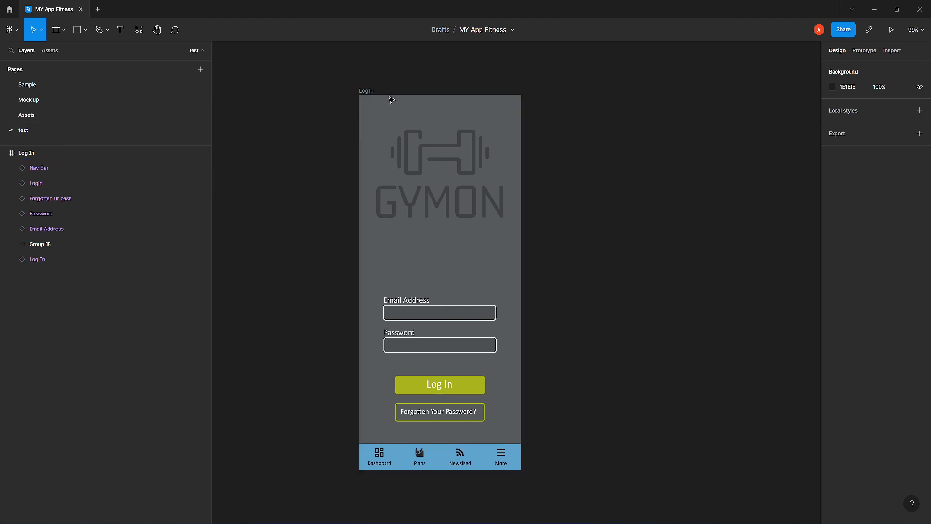
{"action": "left_click", "coordinate": [60, 115]}
{"action": "left_click_drag", "start_coordinate": [725, 174], "coordinate": [428, 225]}
{"action": "left_click_drag", "start_coordinate": [532, 200], "coordinate": [438, 183]}
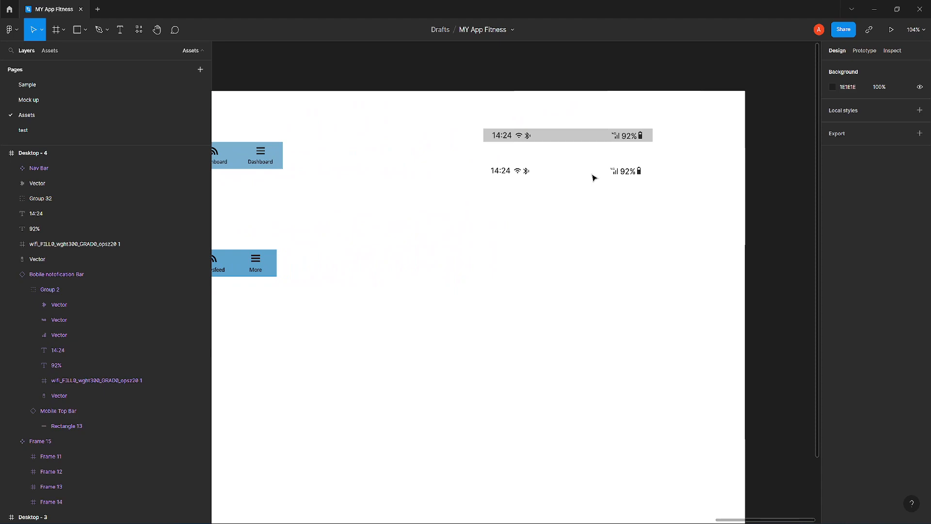
{"action": "scroll", "coordinate": [582, 179], "scroll_direction": "up", "scroll_amount": 2, "text": "ctrl"}
{"action": "scroll", "coordinate": [576, 181], "scroll_direction": "up", "scroll_amount": 5, "text": "ctrl"}
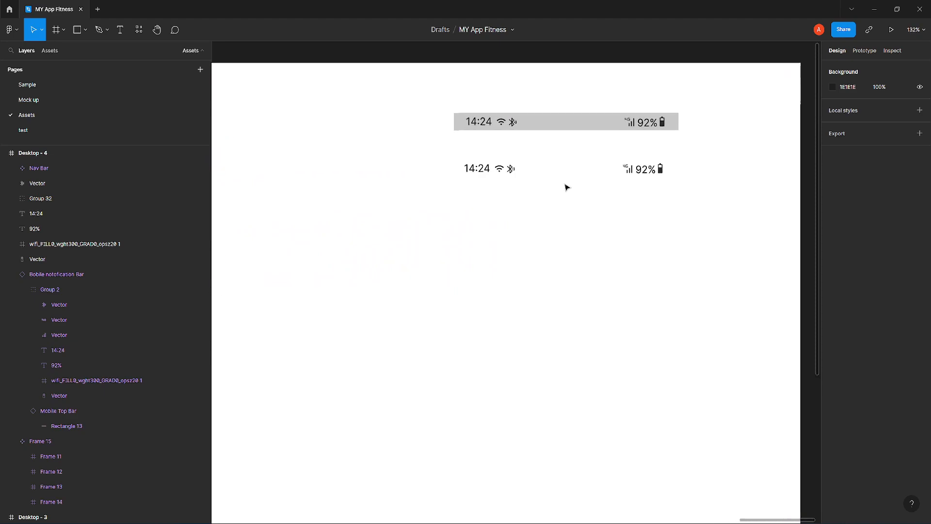
{"action": "left_click_drag", "start_coordinate": [572, 158], "coordinate": [524, 202]}
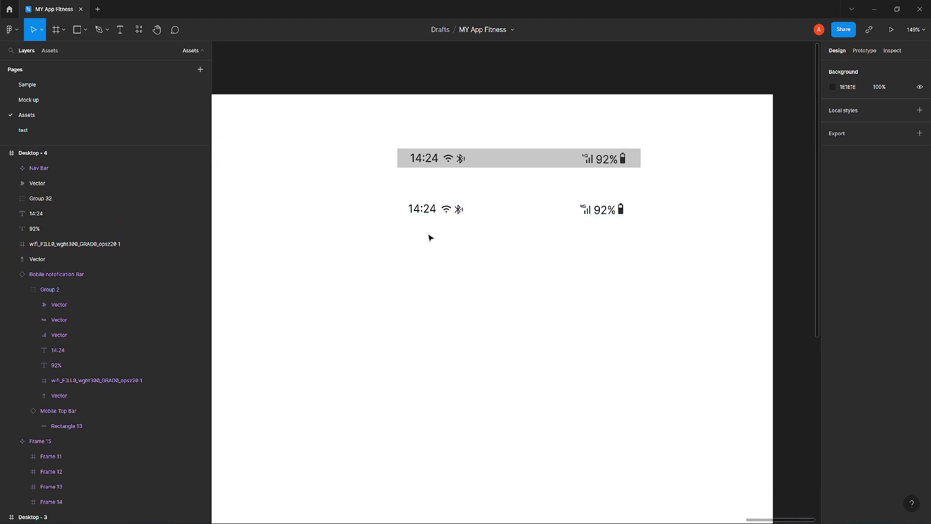
{"action": "left_click_drag", "start_coordinate": [623, 222], "coordinate": [577, 200]}
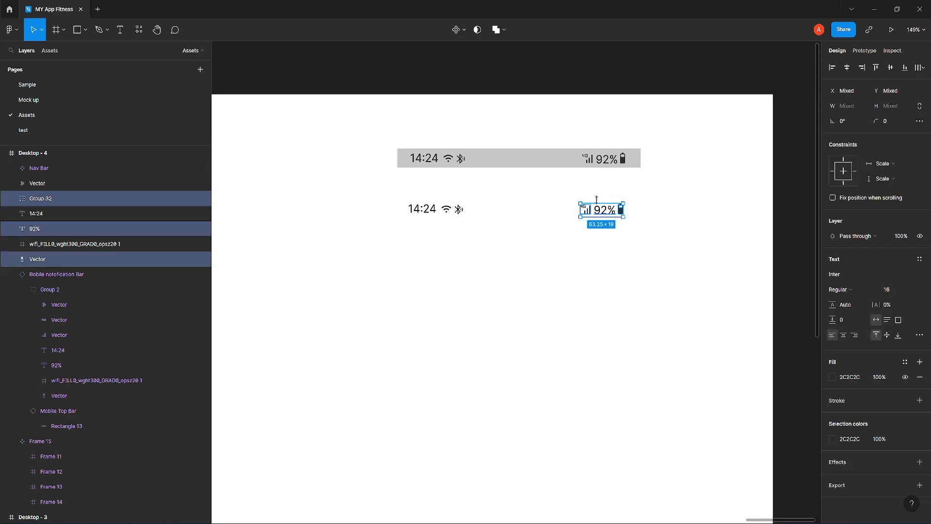
{"action": "scroll", "coordinate": [625, 206], "scroll_direction": "up", "scroll_amount": 3}
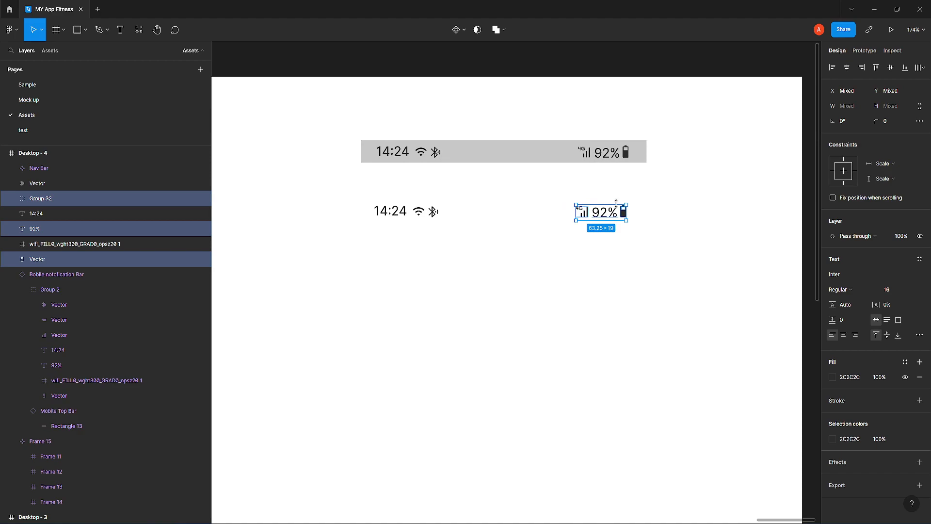
{"action": "left_click", "coordinate": [652, 243]}
{"action": "left_click_drag", "start_coordinate": [645, 235], "coordinate": [571, 208]}
{"action": "key", "text": "shift+a"}
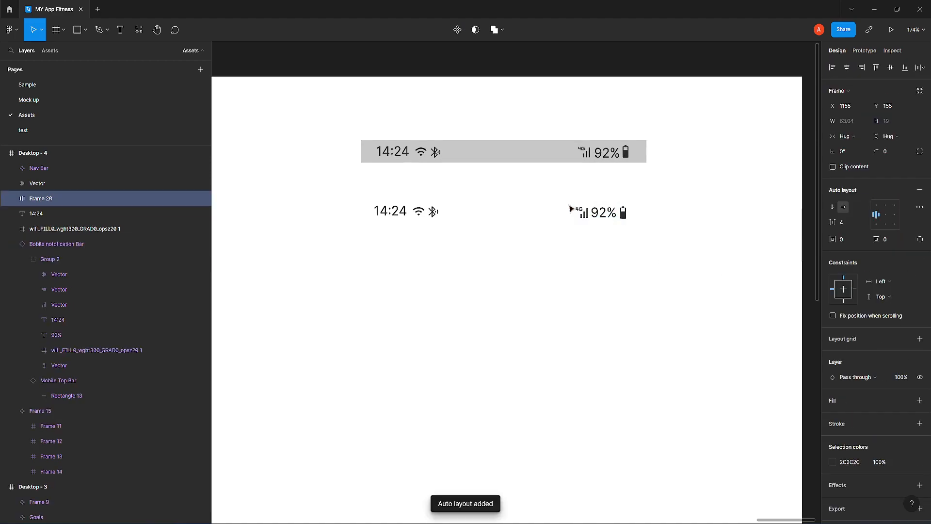
Set the signal and battery frame's item spacing to 6 and its auto layout alignment to center
{"action": "left_click", "coordinate": [846, 222]}
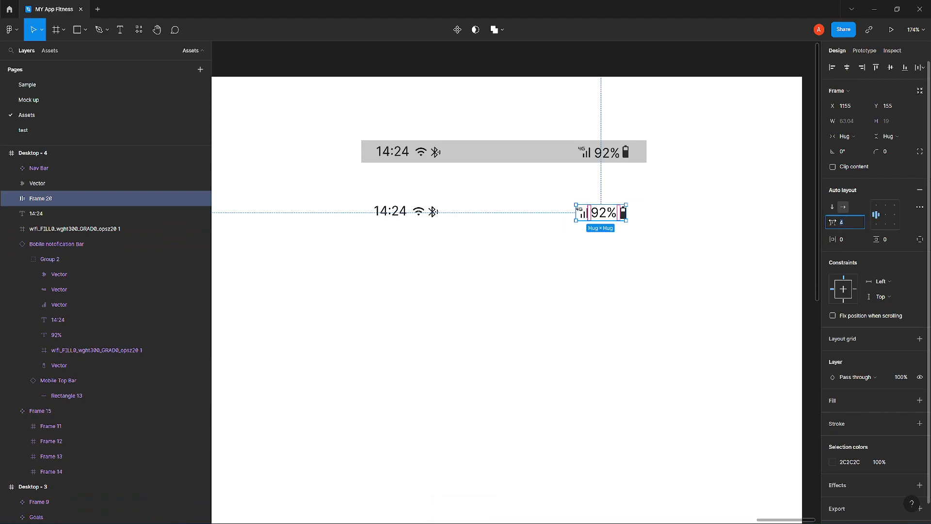
{"action": "type", "text": "6"}
{"action": "key", "text": "Return"}
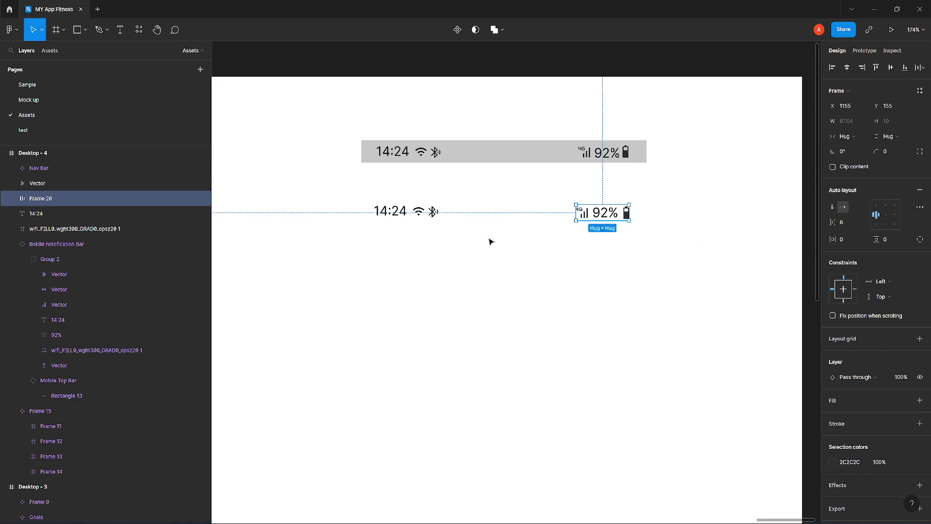
{"action": "left_click", "coordinate": [885, 217]}
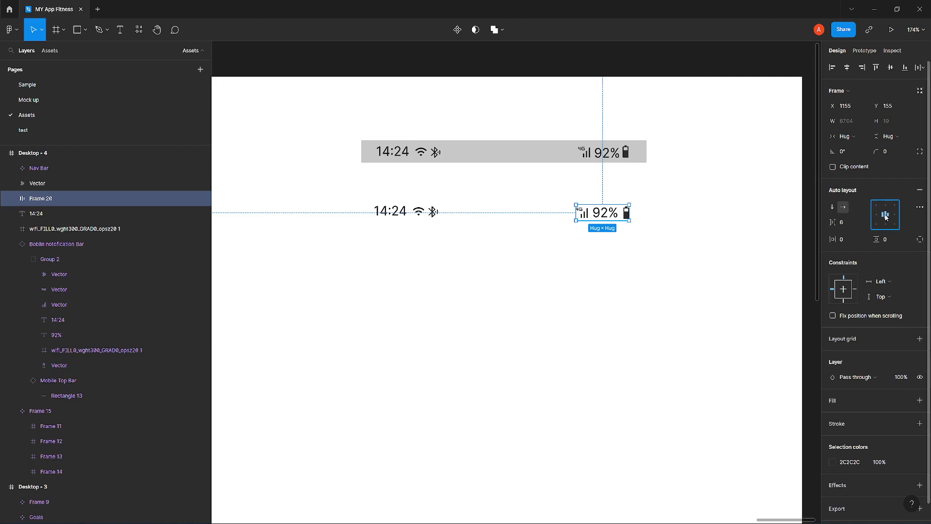
Wrap the loose 14:24 text, Wi-Fi icon and Bluetooth icon in a center-aligned auto layout frame with spacing 6
{"action": "left_click", "coordinate": [453, 241]}
{"action": "left_click_drag", "start_coordinate": [443, 228], "coordinate": [367, 205]}
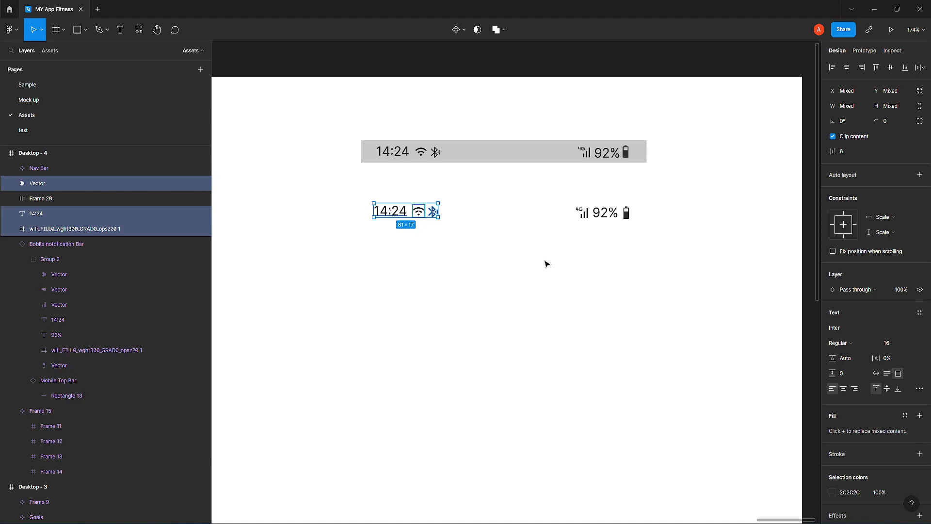
{"action": "key", "text": "shift+a"}
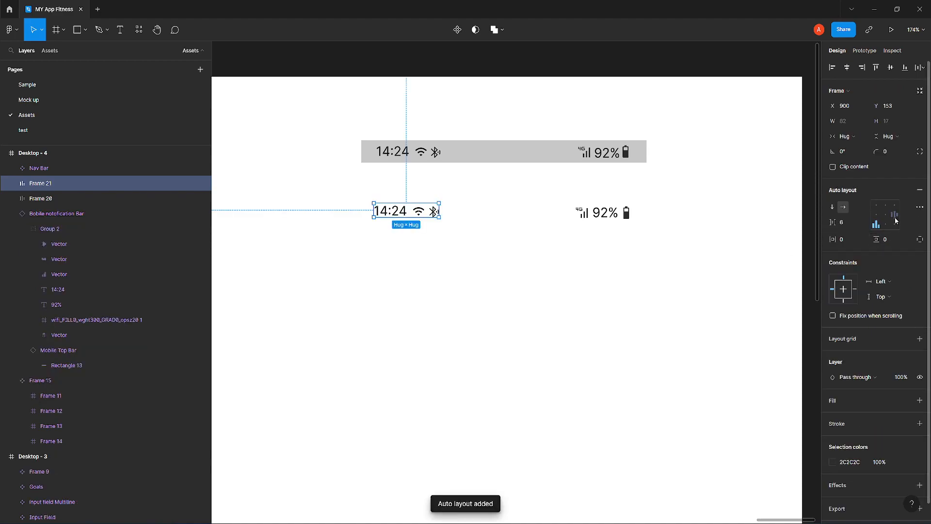
{"action": "left_click", "coordinate": [886, 217]}
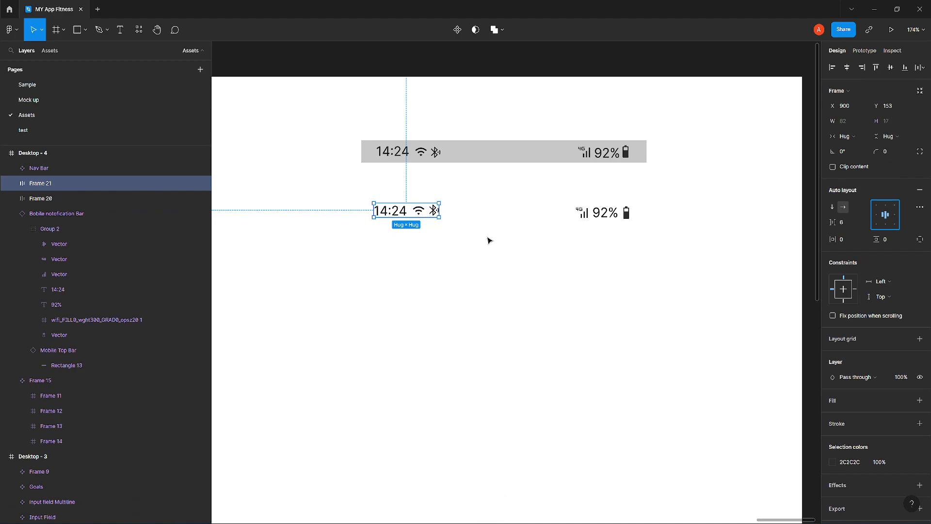
{"action": "left_click", "coordinate": [850, 223]}
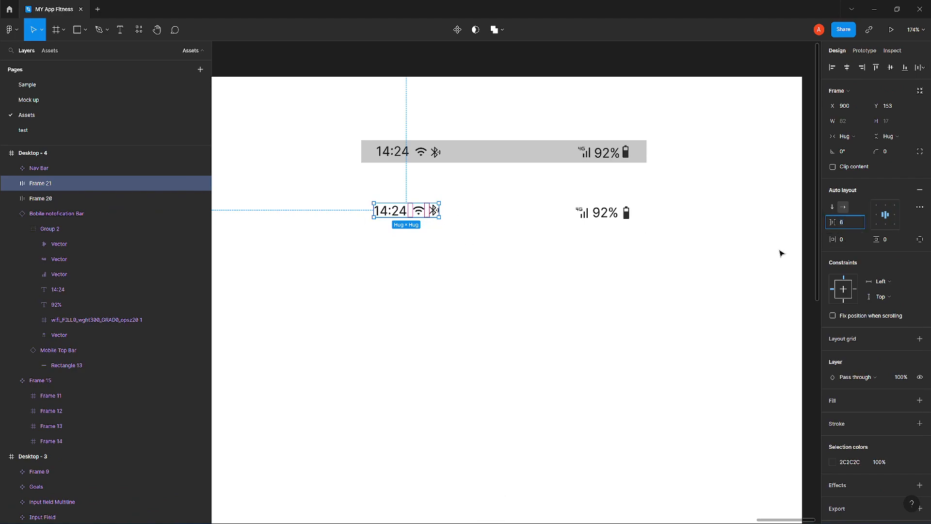
{"action": "left_click", "coordinate": [606, 272]}
Move the time and Wi-Fi frame left to X 890 and align its vertical center with the signal and battery frame
{"action": "left_click_drag", "start_coordinate": [433, 212], "coordinate": [424, 214]}
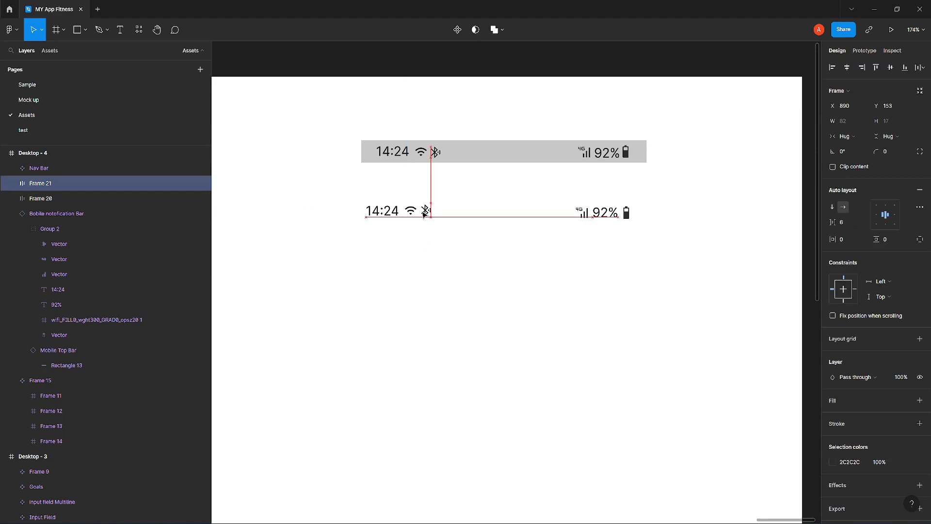
{"action": "left_click_drag", "start_coordinate": [668, 246], "coordinate": [357, 200]}
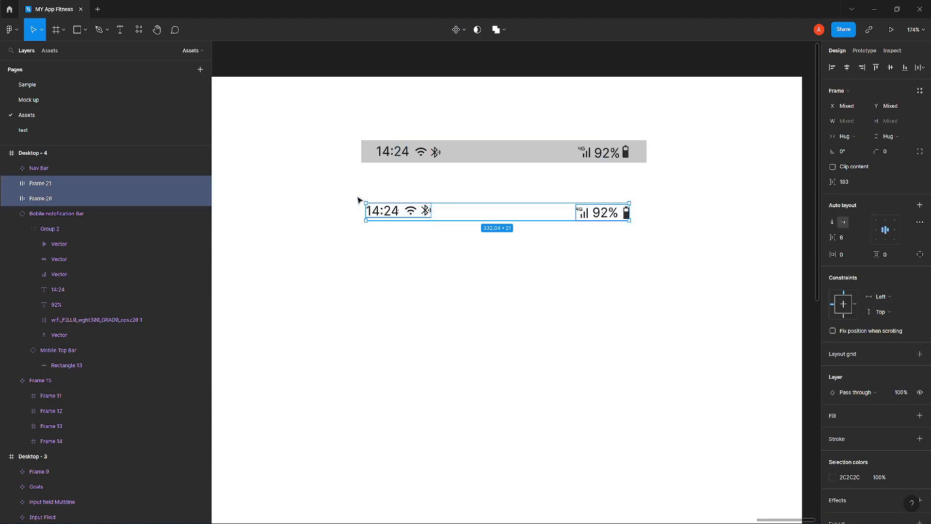
{"action": "left_click", "coordinate": [891, 68]}
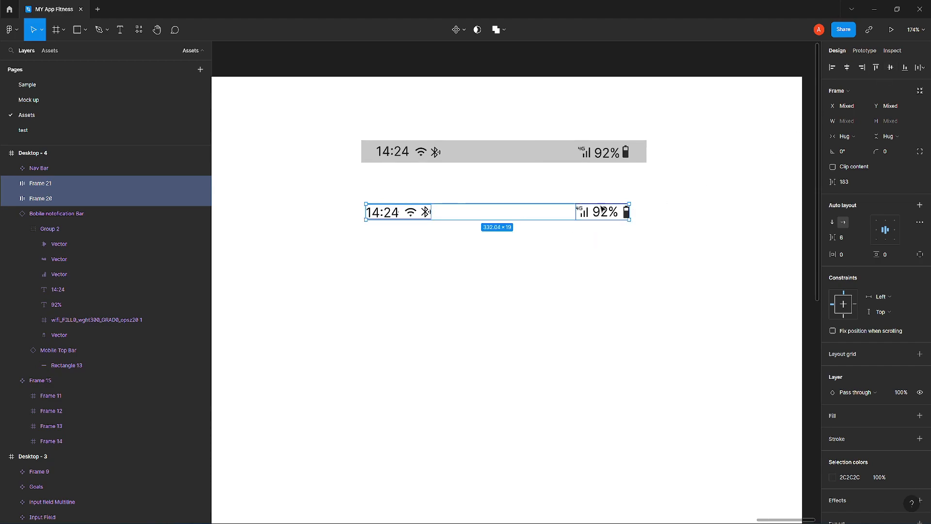
Wrap the time and signal frames together in one auto layout frame and move it to X 895, Y 155
{"action": "left_click", "coordinate": [617, 256]}
{"action": "left_click_drag", "start_coordinate": [642, 246], "coordinate": [352, 191]}
{"action": "key", "text": "shift+a"}
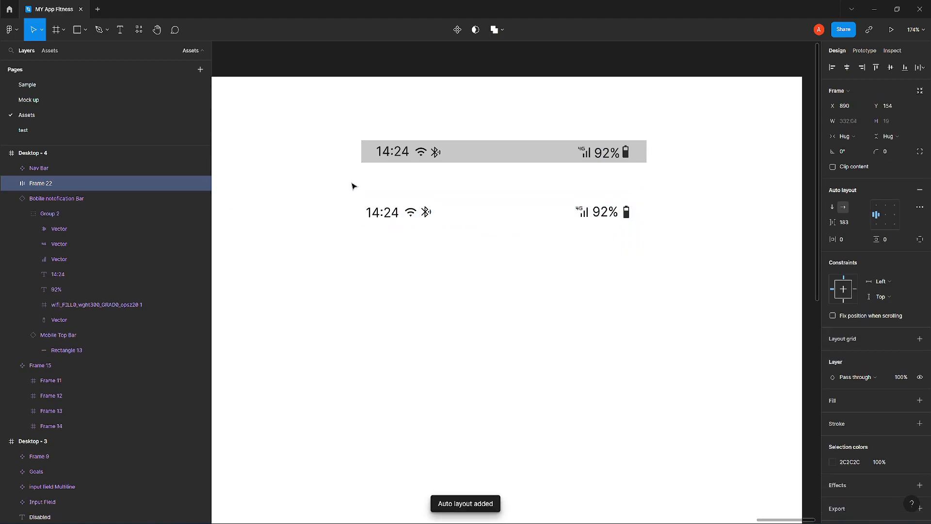
{"action": "mouse_move", "coordinate": [485, 209]}
{"action": "left_mouse_down"}
{"action": "mouse_move", "coordinate": [500, 211]}
{"action": "mouse_move", "coordinate": [486, 212]}
{"action": "left_mouse_up"}
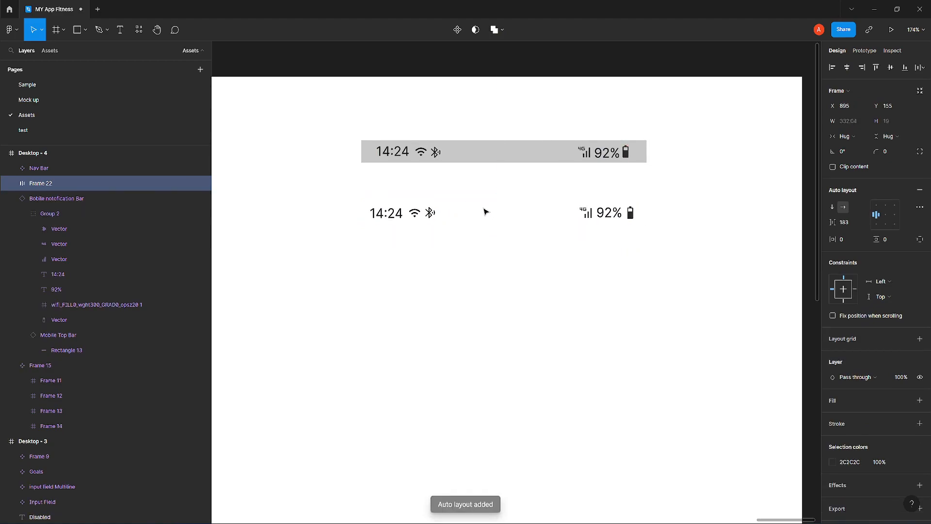
Add a solid fill of 000000 at 29% opacity to the combined status bar frame
{"action": "left_click", "coordinate": [920, 403]}
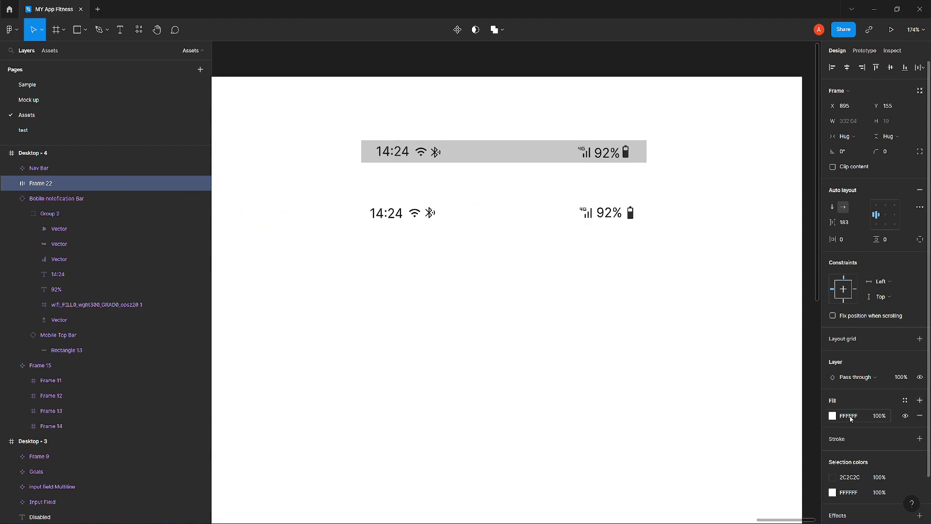
{"action": "left_click", "coordinate": [832, 416]}
{"action": "left_click_drag", "start_coordinate": [734, 350], "coordinate": [700, 409]}
{"action": "left_click", "coordinate": [789, 425]}
{"action": "left_click_drag", "start_coordinate": [789, 425], "coordinate": [762, 425]}
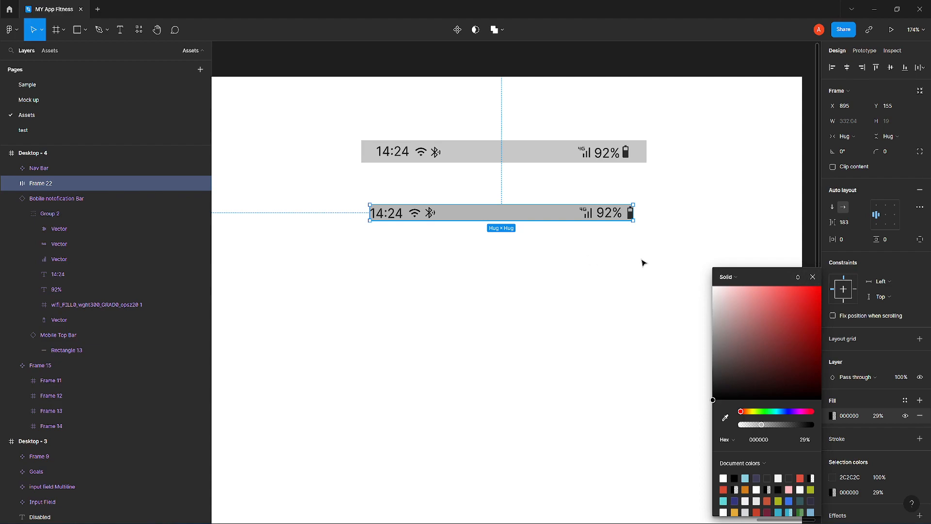
{"action": "left_click", "coordinate": [814, 277]}
Move the new bar to X 884, Y 115 and set its horizontal padding to 13 and vertical padding to 2
{"action": "left_click_drag", "start_coordinate": [837, 241], "coordinate": [840, 241]}
{"action": "left_click_drag", "start_coordinate": [567, 213], "coordinate": [560, 181]}
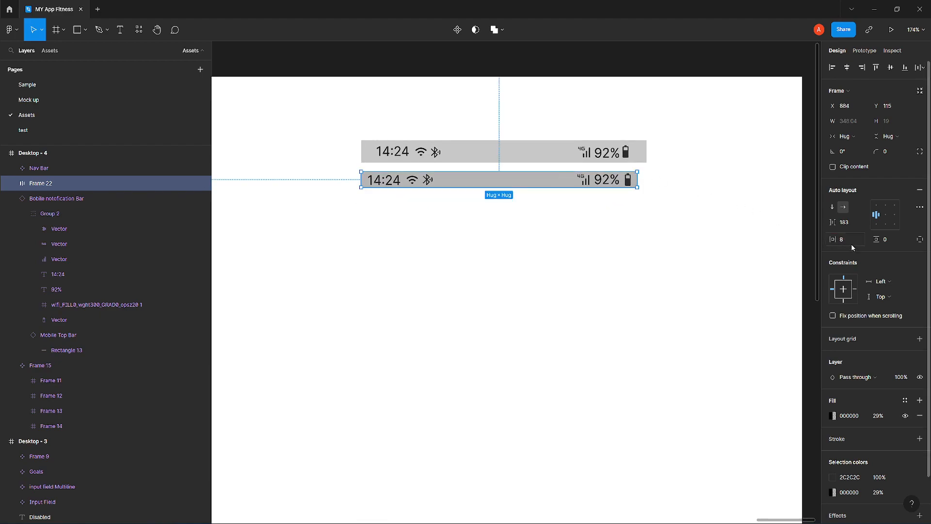
{"action": "left_click_drag", "start_coordinate": [835, 239], "coordinate": [880, 242]}
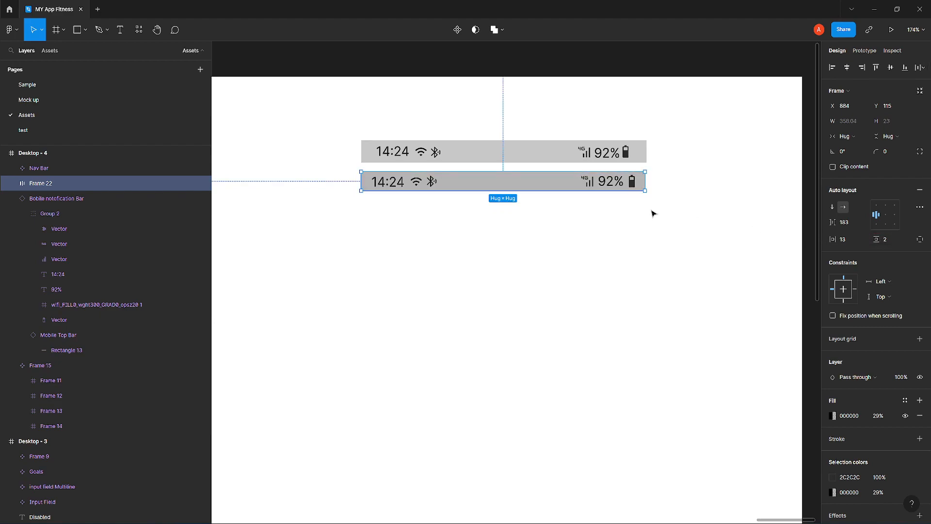
Overlay the new bar on the original for height comparison, set its vertical padding to 4, and move it to X 884, Y 152
{"action": "left_click_drag", "start_coordinate": [574, 183], "coordinate": [613, 154]}
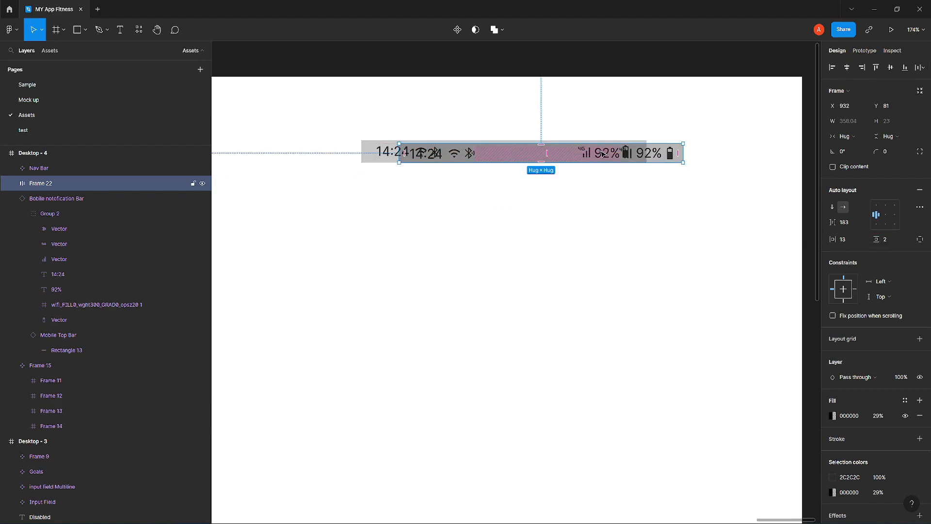
{"action": "scroll", "coordinate": [608, 133], "scroll_direction": "up", "scroll_amount": 3}
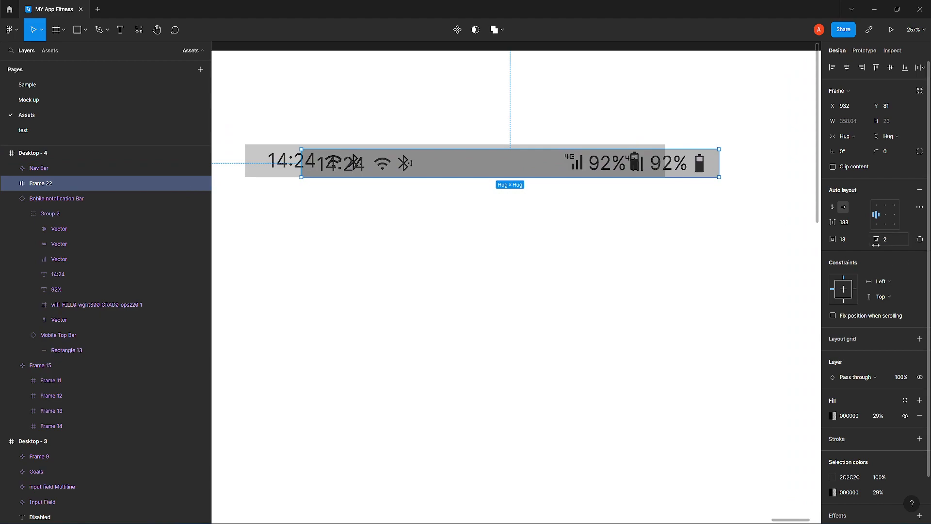
{"action": "left_click_drag", "start_coordinate": [876, 240], "coordinate": [879, 240]}
{"action": "left_click_drag", "start_coordinate": [532, 159], "coordinate": [535, 156]}
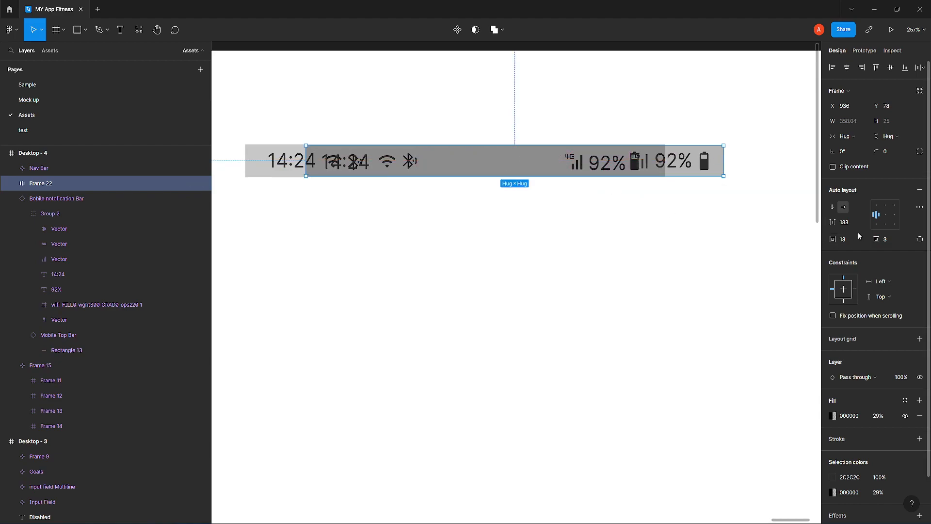
{"action": "left_click", "coordinate": [885, 239]}
{"action": "type", "text": "3"}
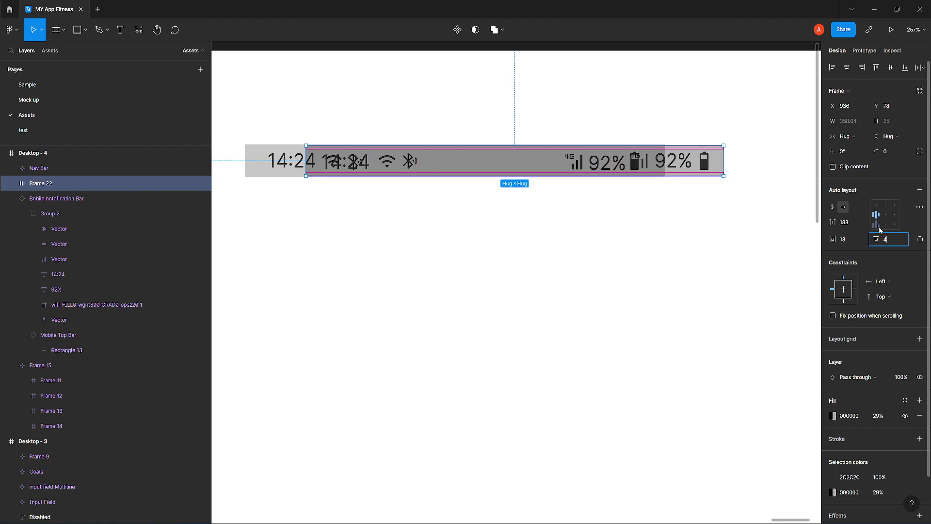
{"action": "key", "text": "Return"}
{"action": "left_click_drag", "start_coordinate": [496, 161], "coordinate": [438, 246]}
{"action": "left_click", "coordinate": [512, 313]}
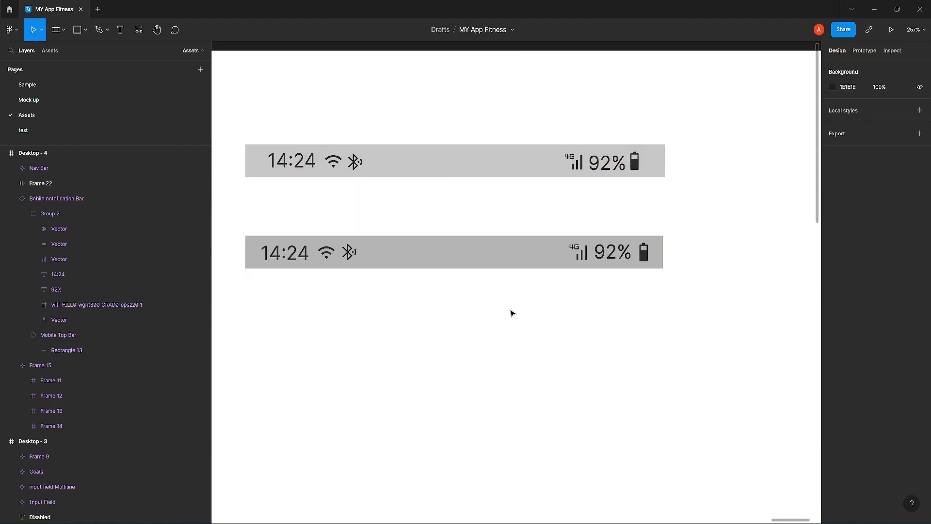
Try widening the new bar to 401, check its two inner frames, and undo the resize
{"action": "left_click", "coordinate": [499, 253]}
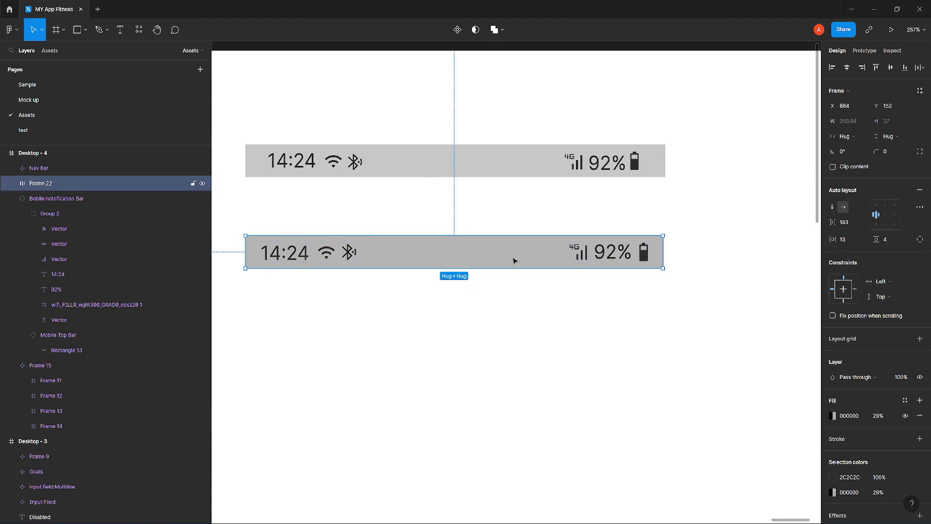
{"action": "left_click_drag", "start_coordinate": [663, 242], "coordinate": [713, 251]}
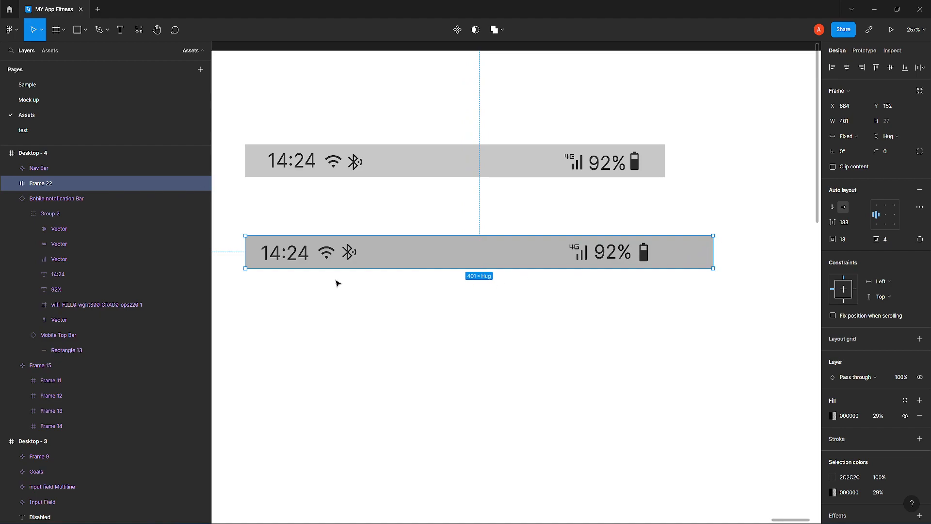
{"action": "double_click", "coordinate": [321, 257]}
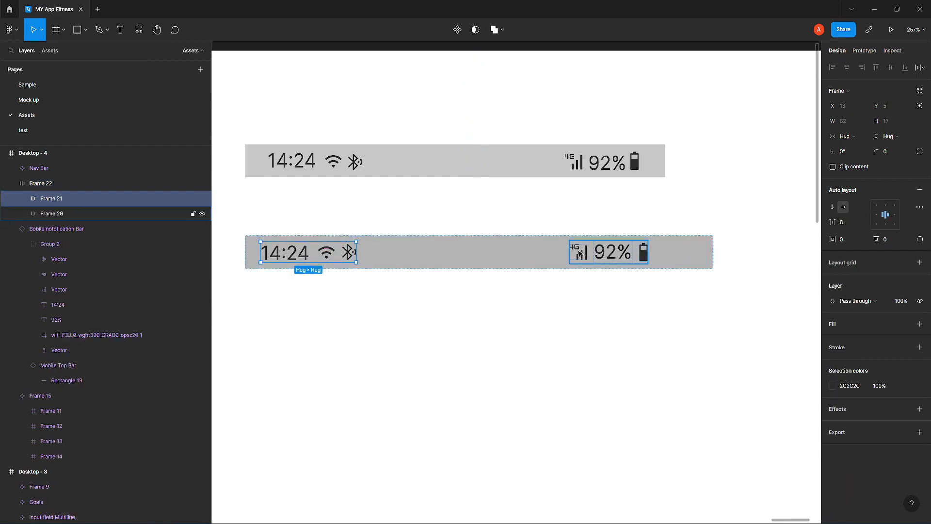
{"action": "left_click", "coordinate": [606, 251]}
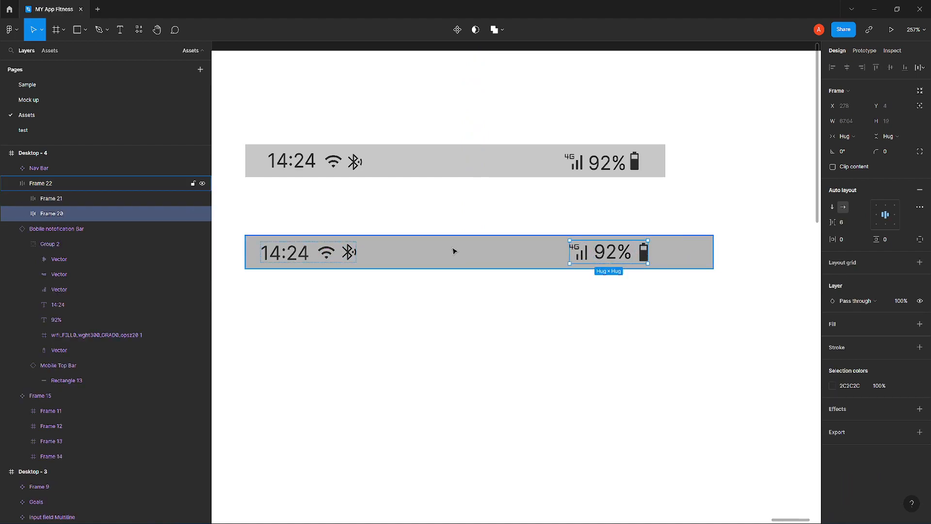
{"action": "left_click", "coordinate": [453, 289]}
{"action": "key", "text": "ctrl+z"}
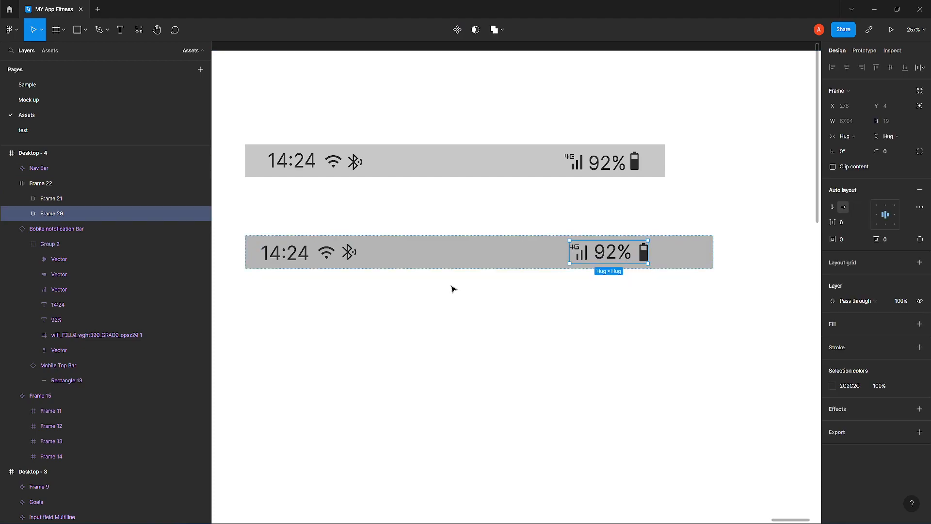
{"action": "key", "text": "ctrl+z"}
{"action": "key", "text": "ctrl+z"}
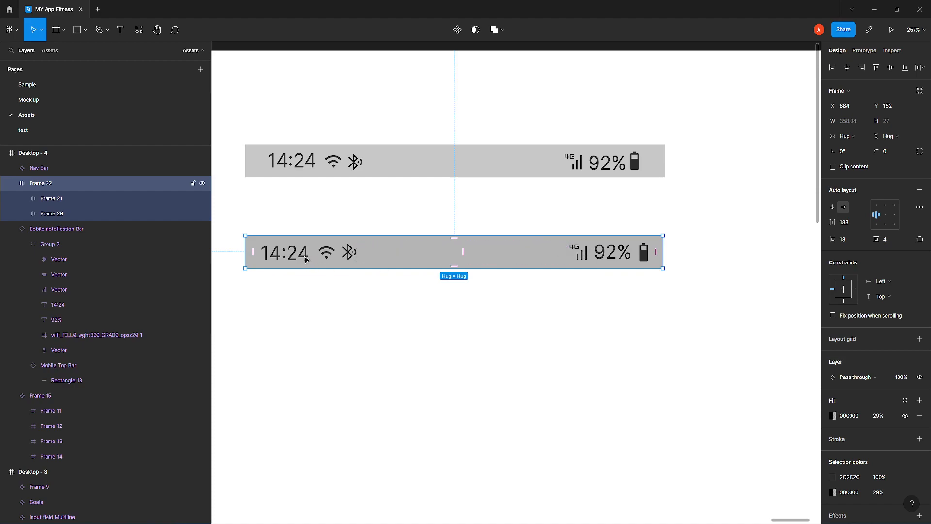
Change the bar's auto layout spacing mode from Packed to automatic spacing and resize the bar to 366 wide
{"action": "left_click", "coordinate": [538, 306]}
{"action": "left_click", "coordinate": [537, 259]}
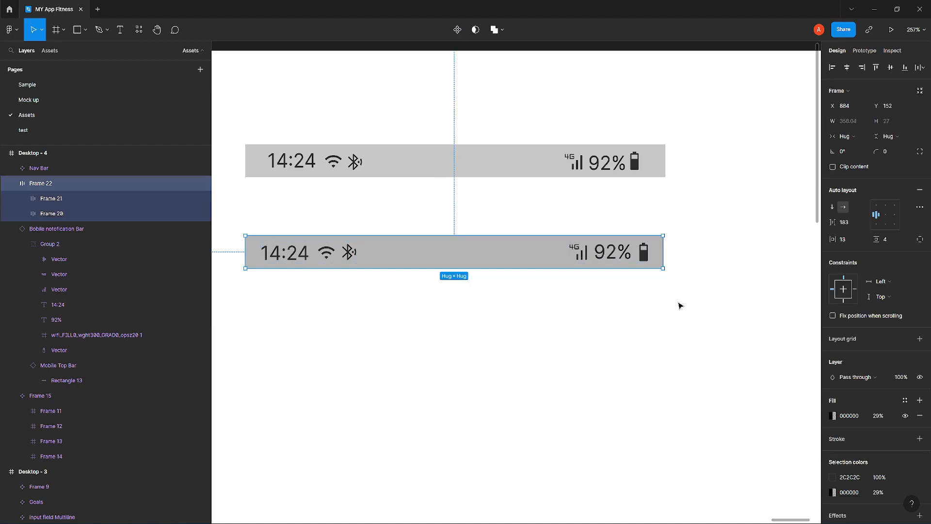
{"action": "left_click", "coordinate": [921, 208]}
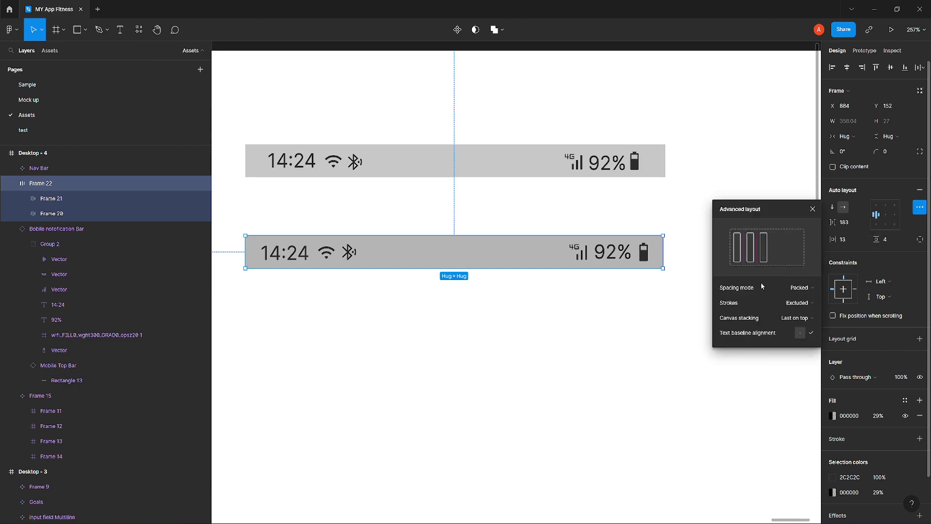
{"action": "left_click", "coordinate": [800, 288]}
{"action": "left_click", "coordinate": [791, 305]}
{"action": "left_click", "coordinate": [673, 315]}
{"action": "left_click", "coordinate": [553, 261]}
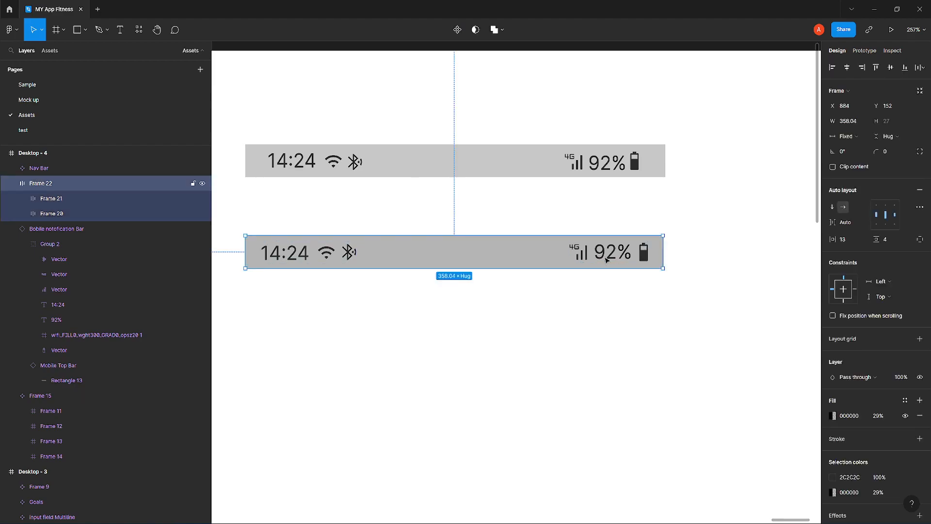
{"action": "left_click_drag", "start_coordinate": [664, 249], "coordinate": [684, 256]}
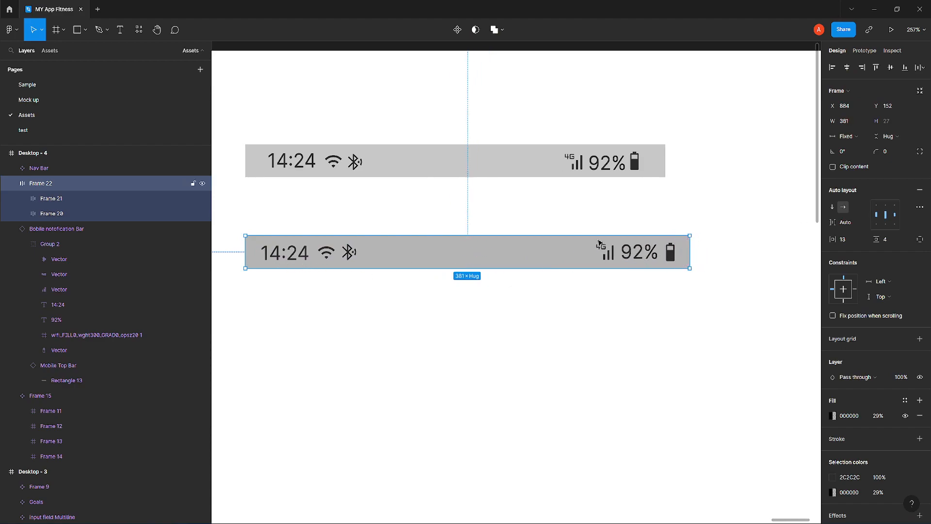
{"action": "left_click_drag", "start_coordinate": [689, 251], "coordinate": [673, 241]}
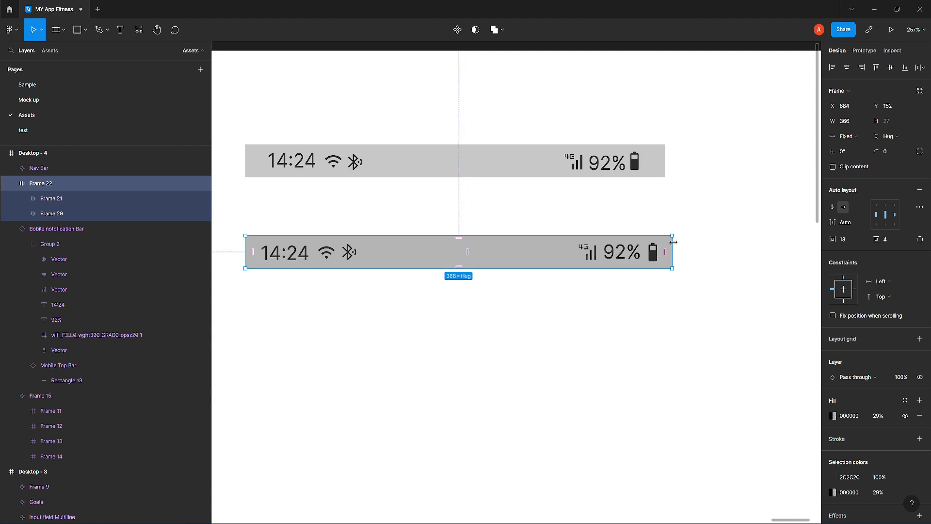
Convert the status bar frame into a component and rename it Notification Bar
{"action": "left_click", "coordinate": [458, 30]}
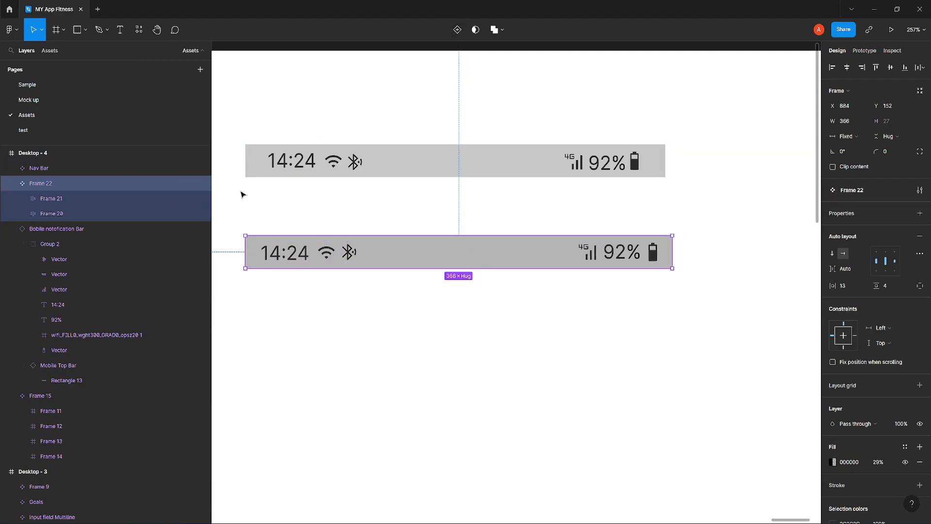
{"action": "left_click", "coordinate": [11, 183]}
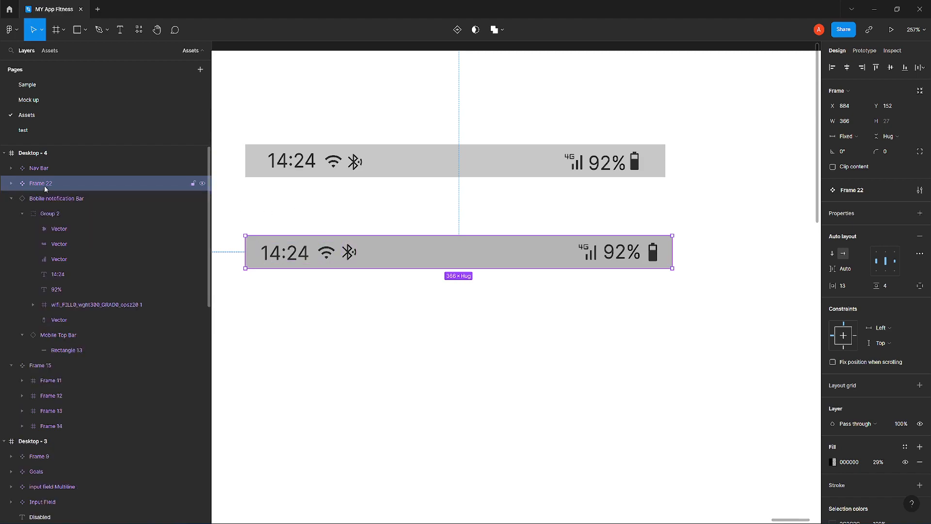
{"action": "double_click", "coordinate": [47, 189]}
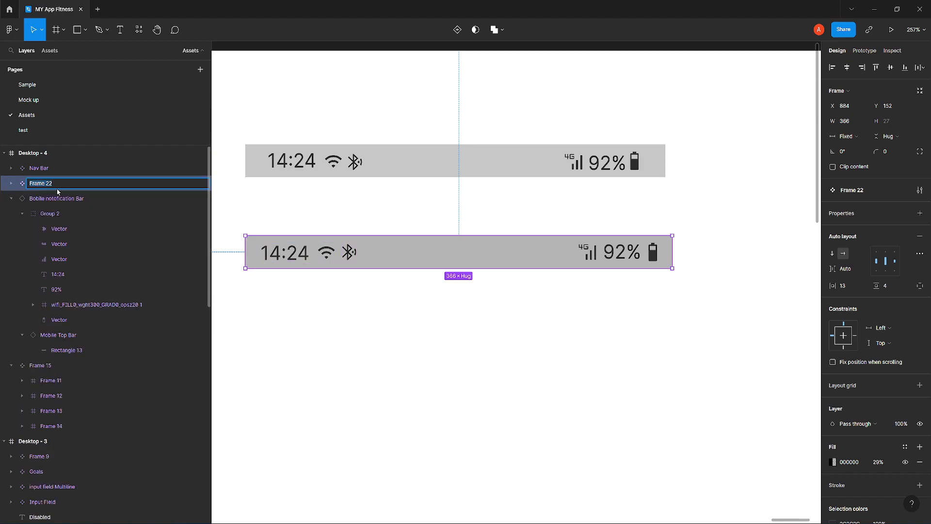
{"action": "type", "text": "N"}
{"action": "type", "text": "otification Bar"}
{"action": "left_click", "coordinate": [353, 323]}
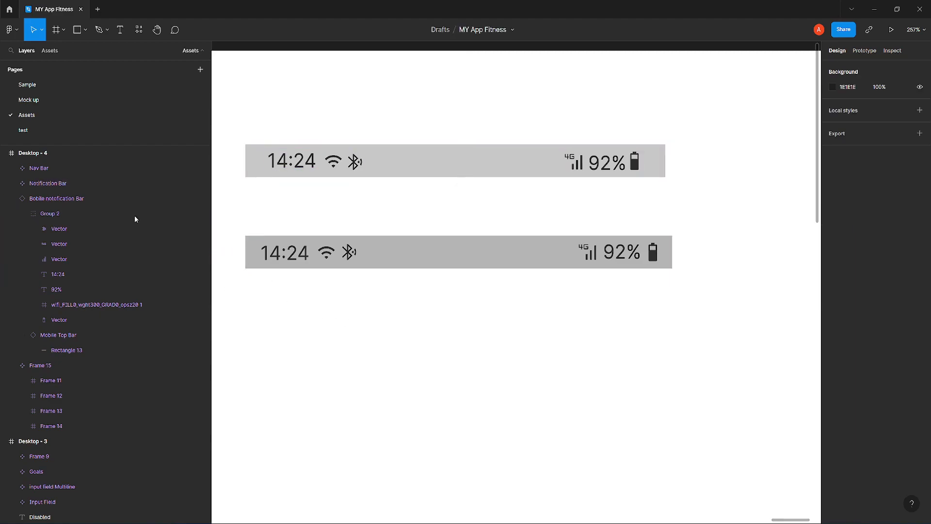
On the test page, place an instance of the Notification Bar component at the top of the Log In screen
{"action": "left_click", "coordinate": [50, 50]}
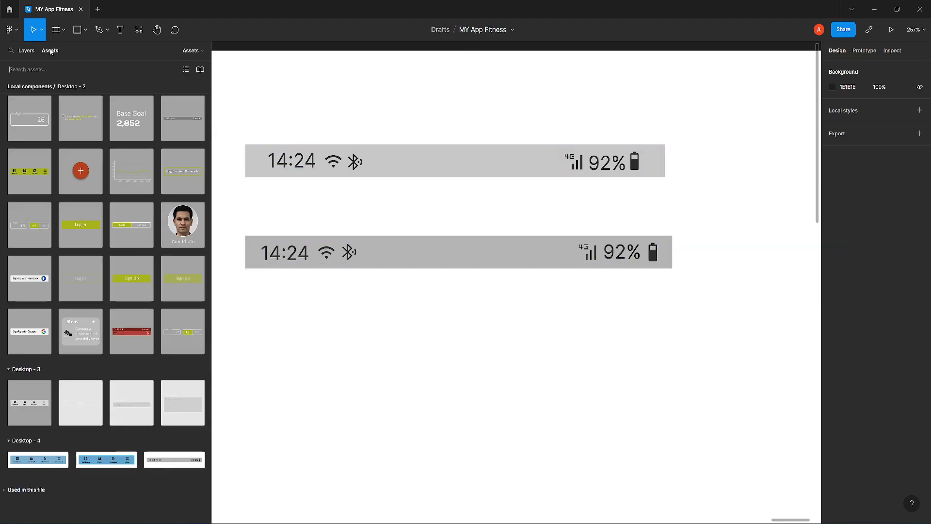
{"action": "left_click", "coordinate": [21, 51]}
{"action": "left_click", "coordinate": [51, 128]}
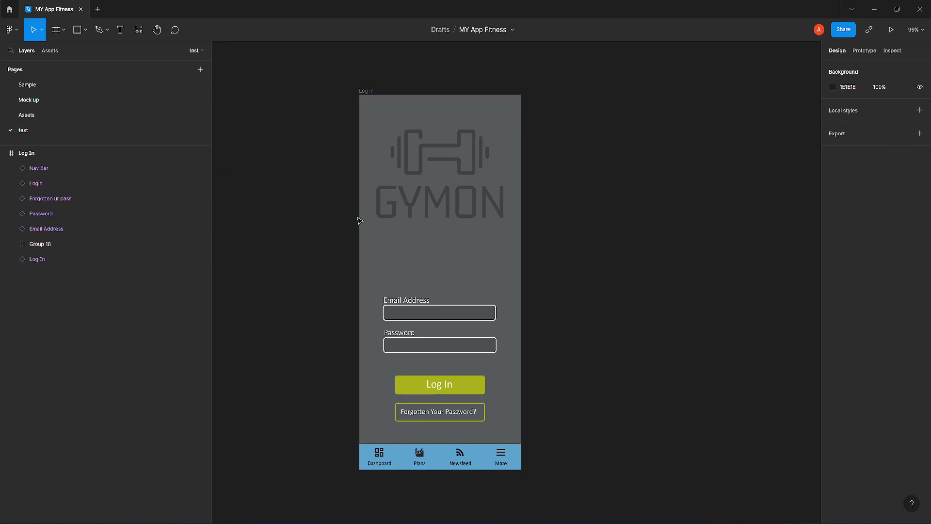
{"action": "scroll", "coordinate": [406, 117], "scroll_direction": "up", "scroll_amount": 1}
{"action": "scroll", "coordinate": [411, 117], "scroll_direction": "down", "scroll_amount": 1}
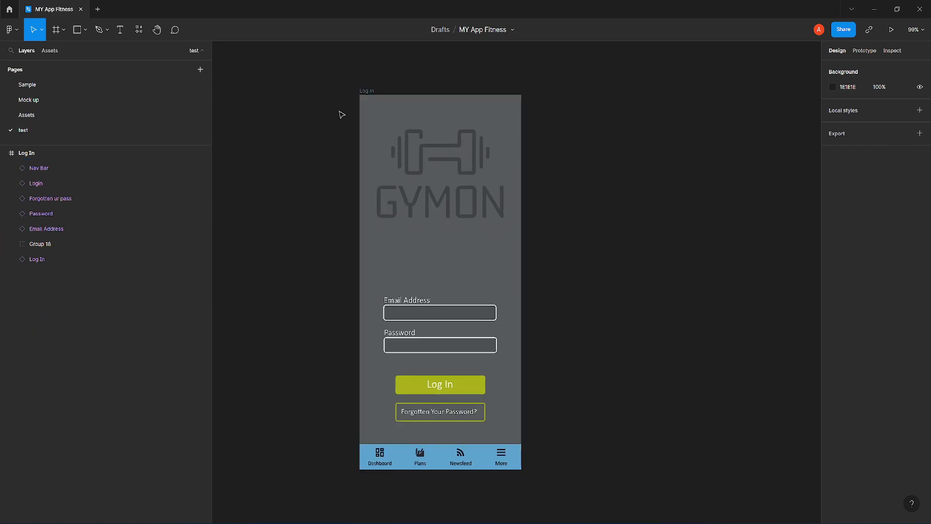
{"action": "left_click", "coordinate": [60, 51]}
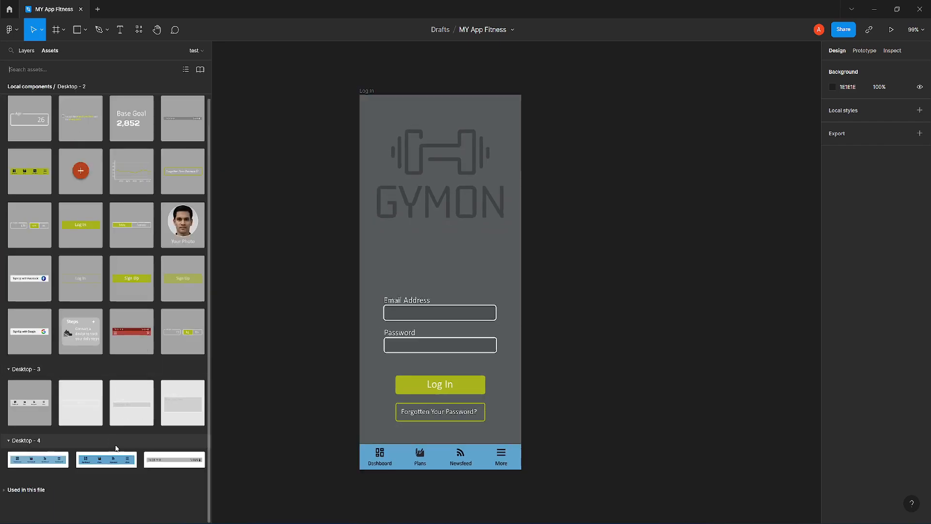
{"action": "left_click_drag", "start_coordinate": [167, 462], "coordinate": [420, 107]}
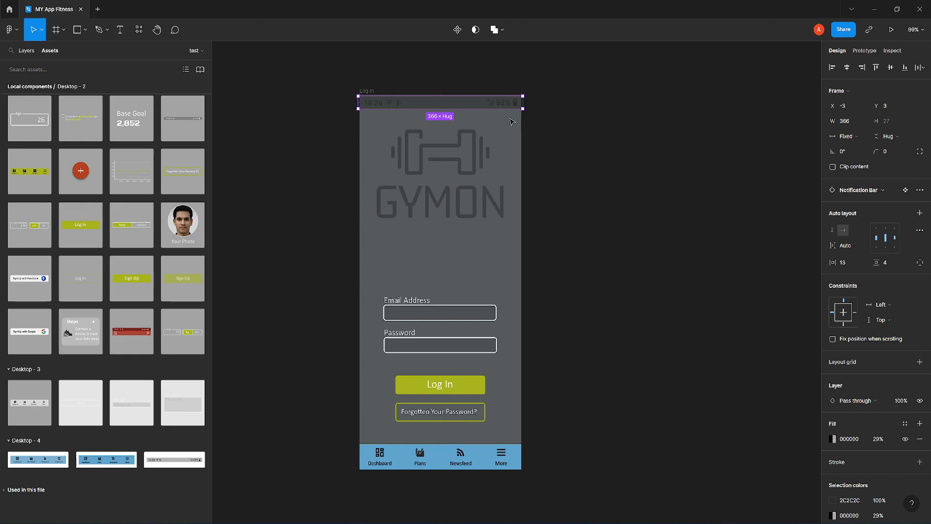
Widen the Log In frame and position the Notification Bar inside it at X 5, Y 3
{"action": "left_click", "coordinate": [372, 90]}
{"action": "left_click_drag", "start_coordinate": [525, 124], "coordinate": [541, 124]}
{"action": "mouse_move", "coordinate": [448, 105]}
{"action": "left_mouse_down"}
{"action": "mouse_move", "coordinate": [460, 106]}
{"action": "mouse_move", "coordinate": [434, 114]}
{"action": "left_mouse_up"}
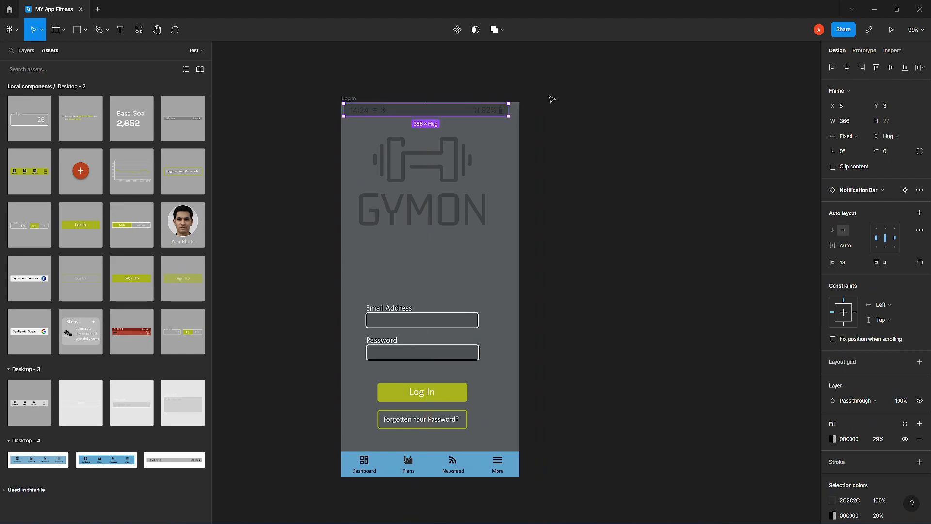
Align the Notification Bar to the Log In frame's top and left edges and stretch it toward the frame's right edge
{"action": "left_click", "coordinate": [876, 68]}
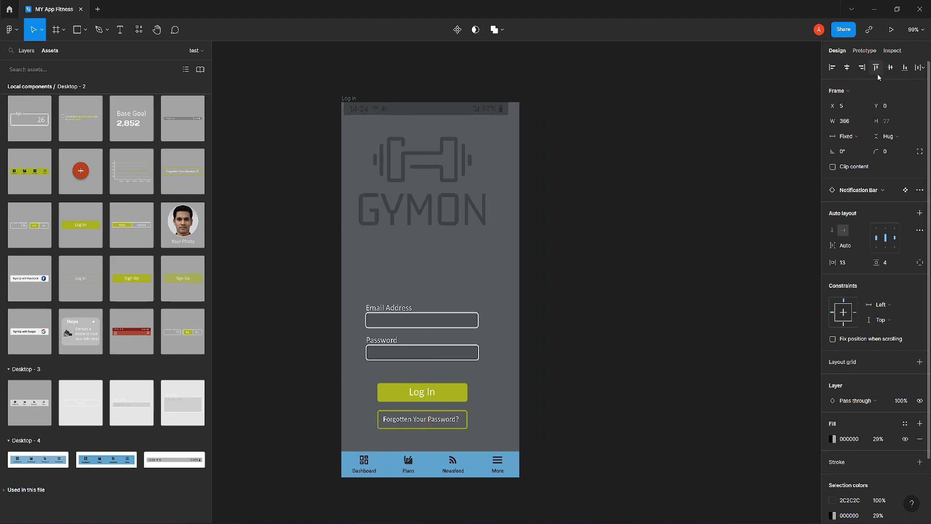
{"action": "left_click", "coordinate": [832, 68]}
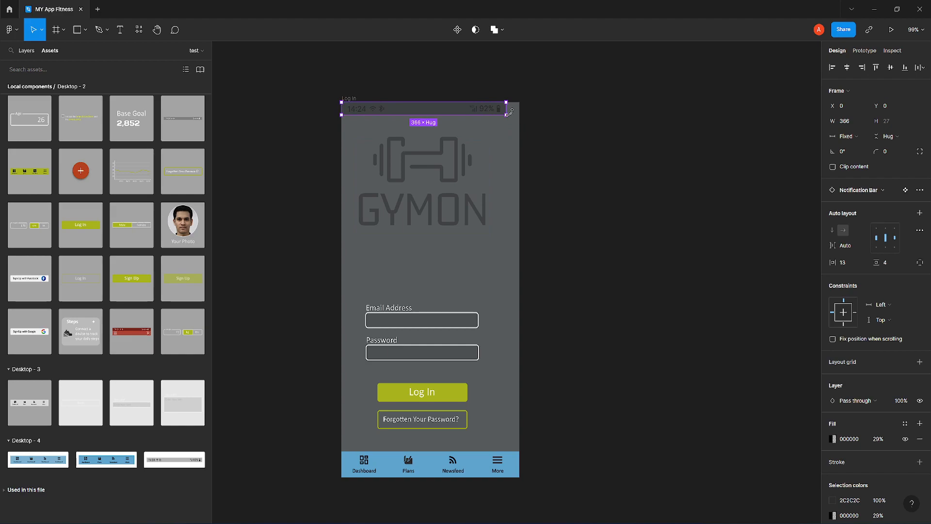
{"action": "left_click_drag", "start_coordinate": [508, 107], "coordinate": [519, 107]}
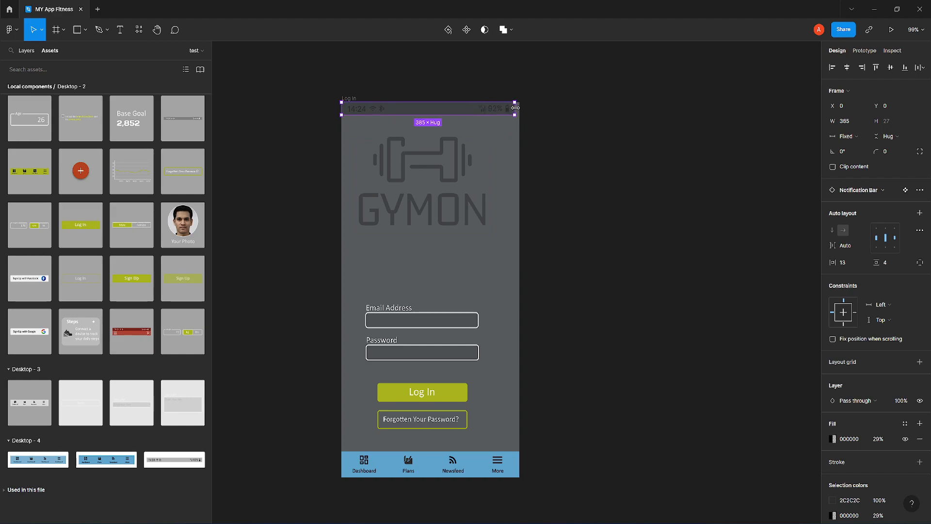
Go to the Notification Bar instance's main component and recolor its signal, 92% and battery group to white (FFFFFF)
{"action": "left_click", "coordinate": [564, 111]}
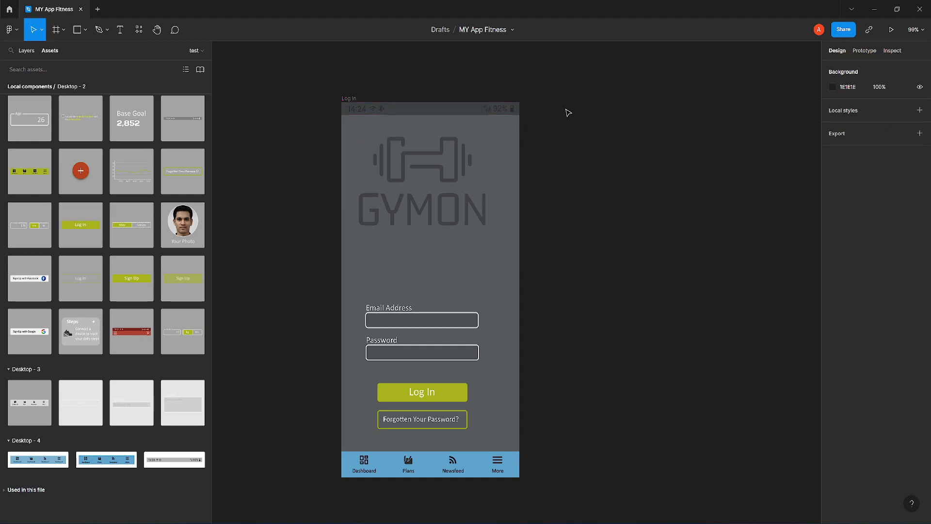
{"action": "left_click", "coordinate": [464, 113]}
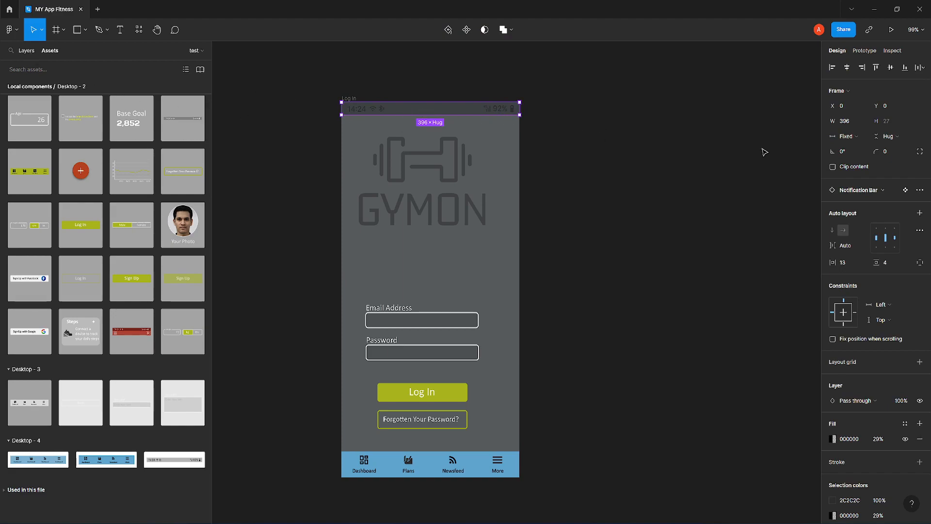
{"action": "left_click", "coordinate": [904, 190]}
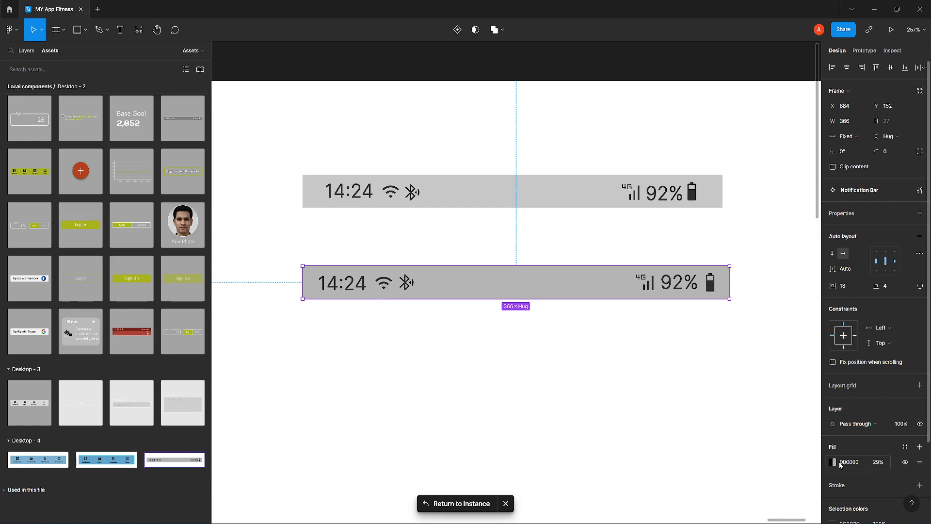
{"action": "left_click", "coordinate": [676, 333]}
{"action": "left_click", "coordinate": [679, 288]}
{"action": "double_click", "coordinate": [680, 289]}
{"action": "left_click", "coordinate": [833, 424]}
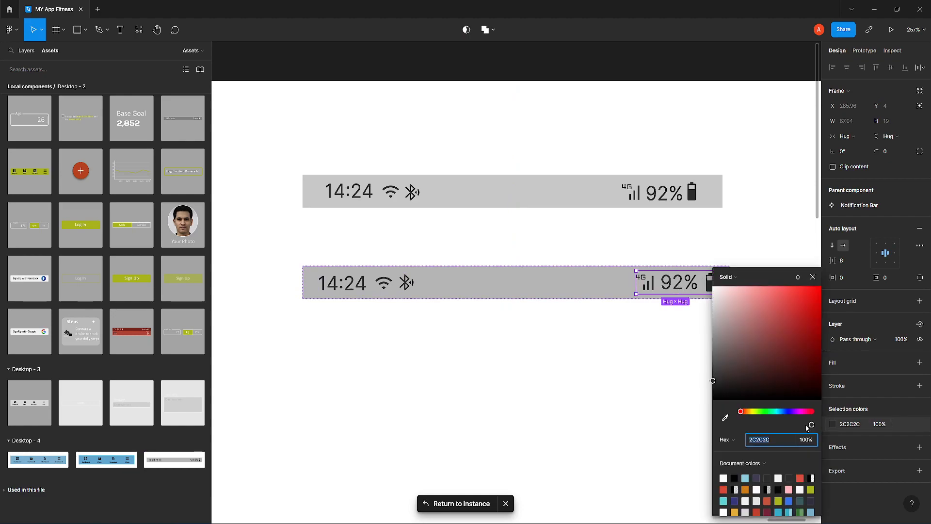
{"action": "left_click_drag", "start_coordinate": [743, 322], "coordinate": [675, 282]}
Recolor the main component's time, Wi-Fi and Bluetooth group to white (FFFFFF), and return to the test page
{"action": "left_click", "coordinate": [537, 324]}
{"action": "left_click", "coordinate": [392, 290]}
{"action": "double_click", "coordinate": [393, 290]}
{"action": "left_click", "coordinate": [832, 424]}
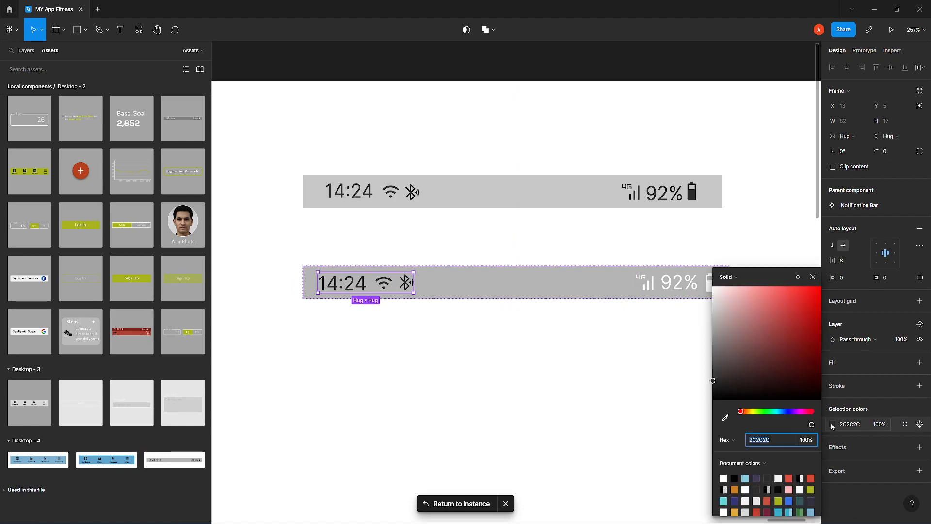
{"action": "left_click_drag", "start_coordinate": [729, 311], "coordinate": [673, 273]}
{"action": "left_click", "coordinate": [516, 355]}
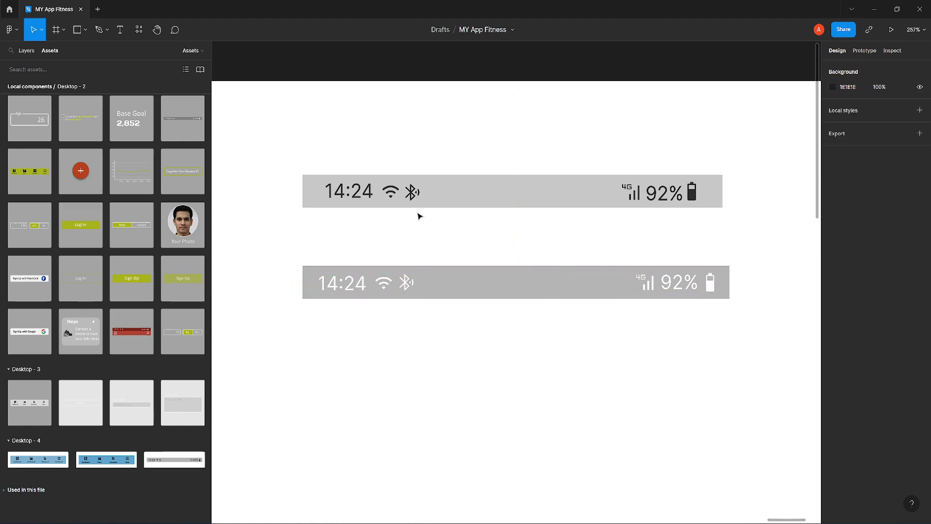
{"action": "left_click", "coordinate": [25, 51]}
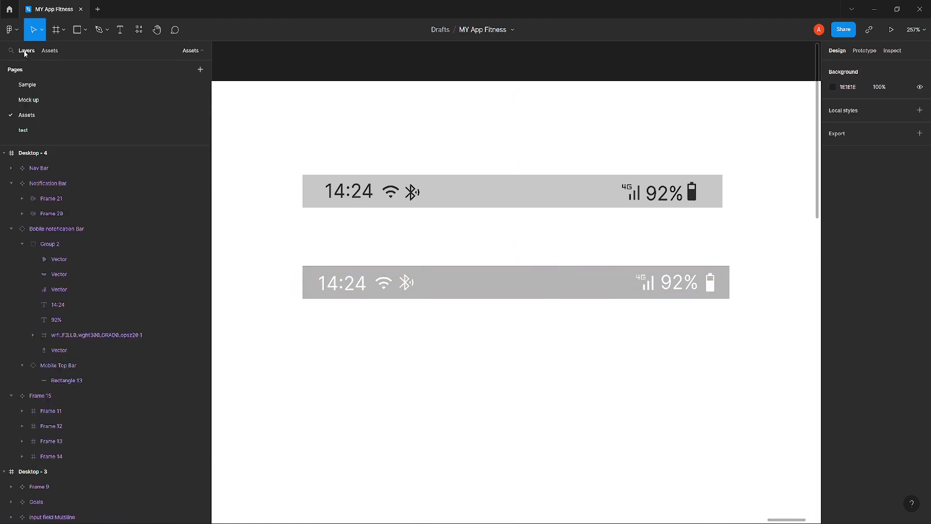
{"action": "left_click", "coordinate": [55, 131]}
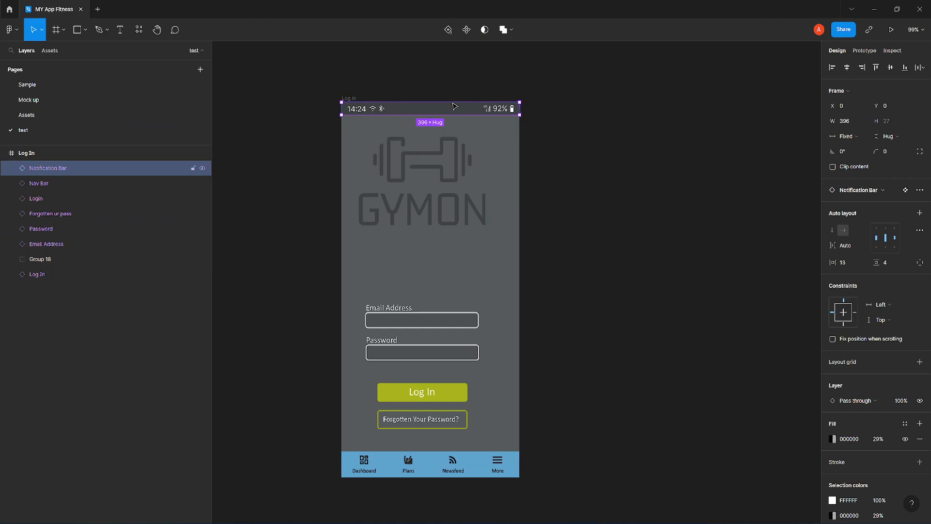
Test how the bars resize by narrowing the Log In frame to about 389 wide and restoring it to 396
{"action": "left_click", "coordinate": [560, 128]}
{"action": "left_click", "coordinate": [350, 99]}
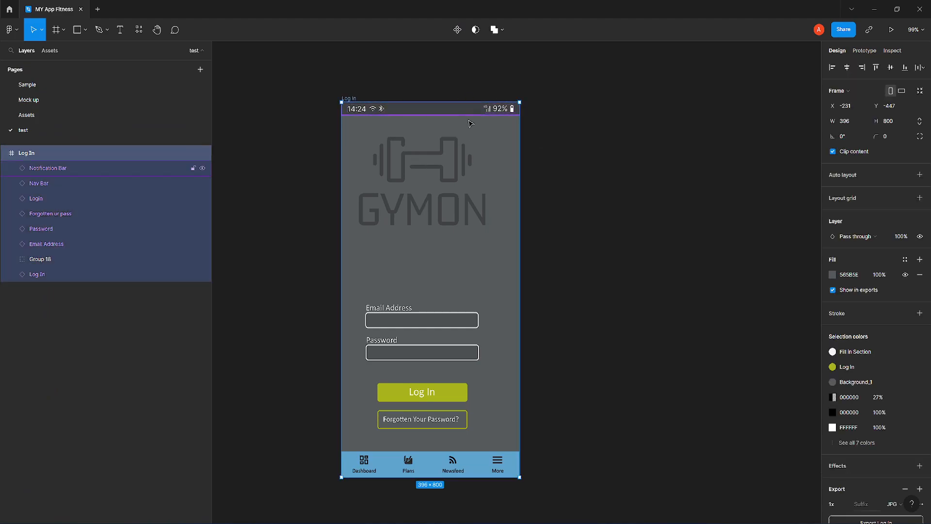
{"action": "left_click_drag", "start_coordinate": [524, 153], "coordinate": [517, 155]}
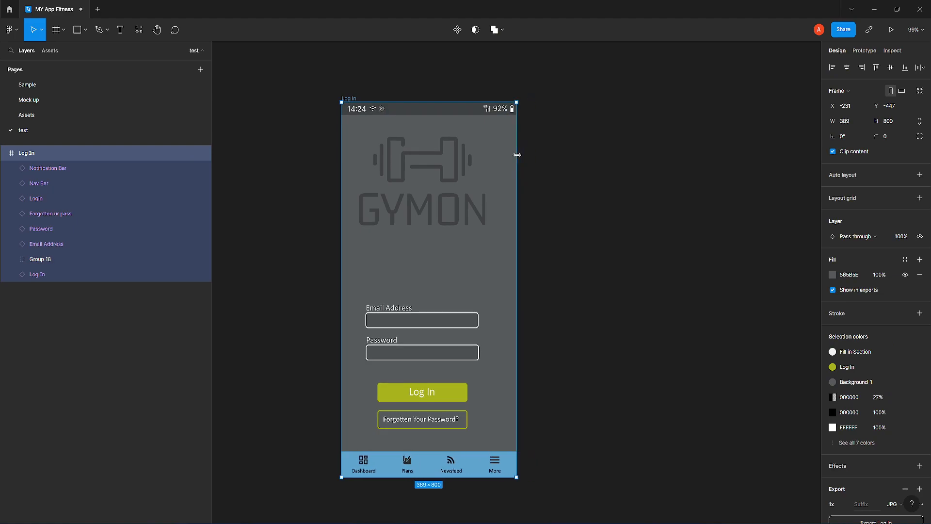
{"action": "mouse_move", "coordinate": [517, 390]}
{"action": "left_mouse_down"}
{"action": "mouse_move", "coordinate": [530, 388]}
{"action": "mouse_move", "coordinate": [521, 394]}
{"action": "left_mouse_up"}
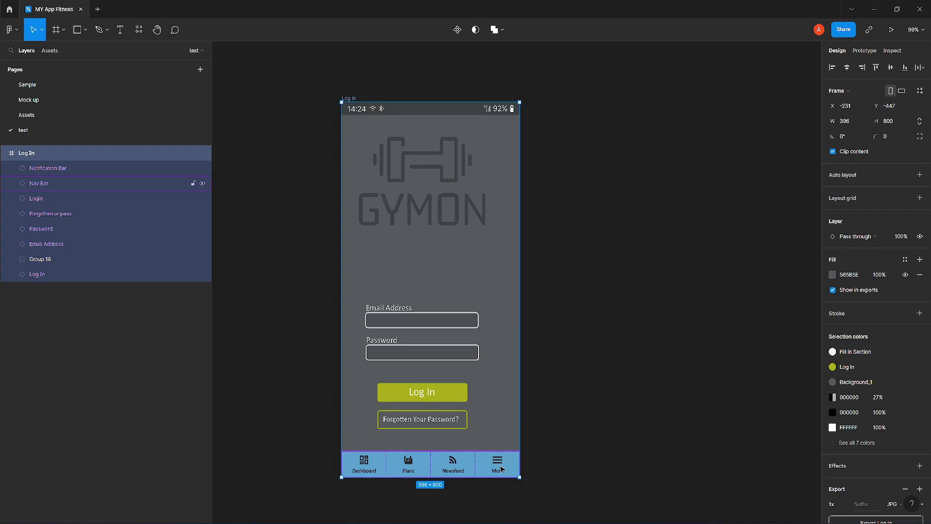
{"action": "left_click_drag", "start_coordinate": [518, 139], "coordinate": [521, 142]}
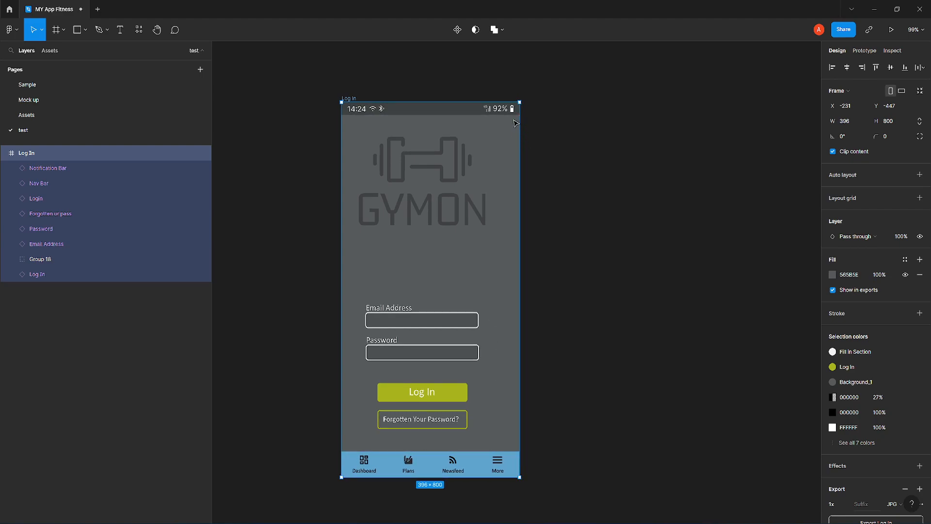
Set the horizontal constraint of the Notification Bar instance on the Log In screen to Scale, keeping the vertical constraint at Top
{"action": "left_click", "coordinate": [468, 114]}
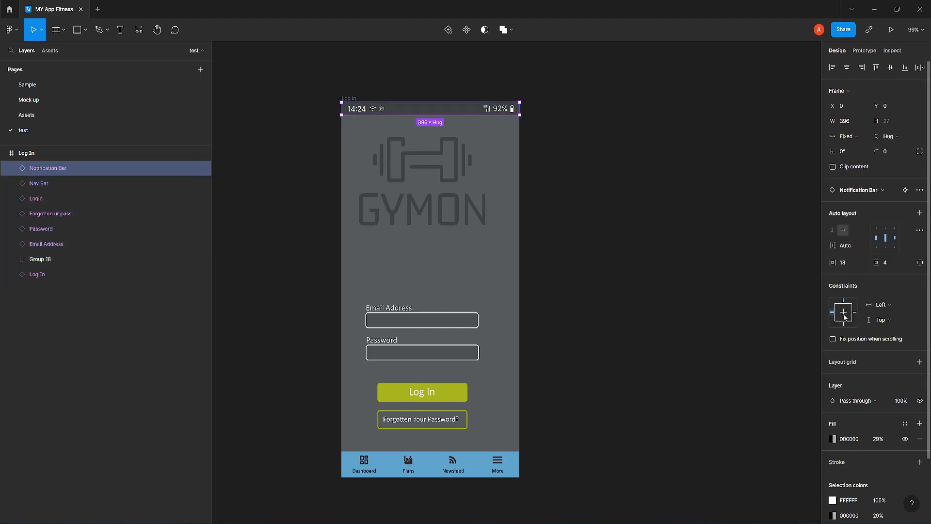
{"action": "left_click", "coordinate": [887, 306]}
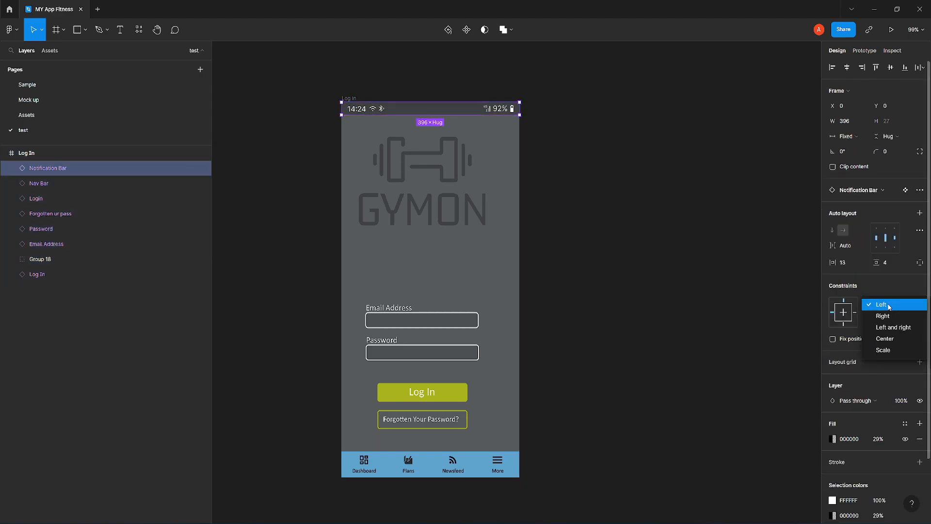
{"action": "left_click", "coordinate": [881, 312]}
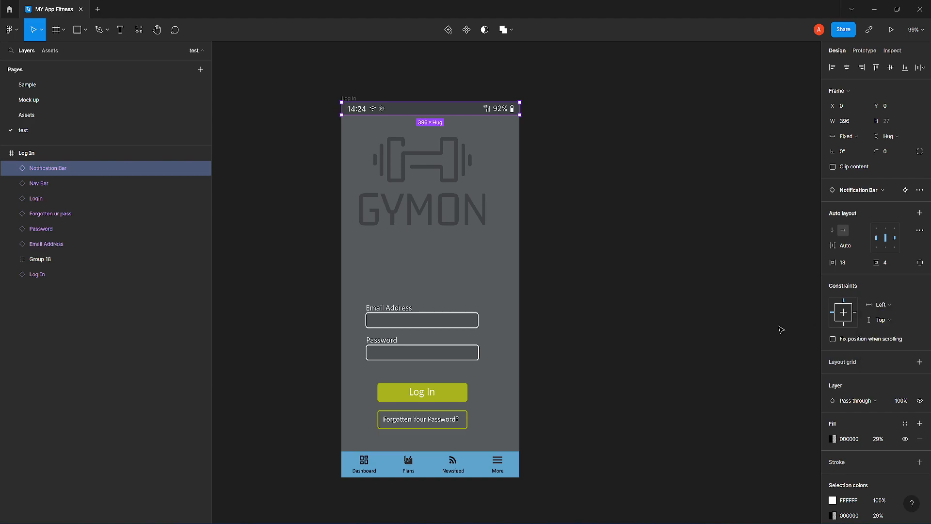
{"action": "left_click", "coordinate": [886, 305]}
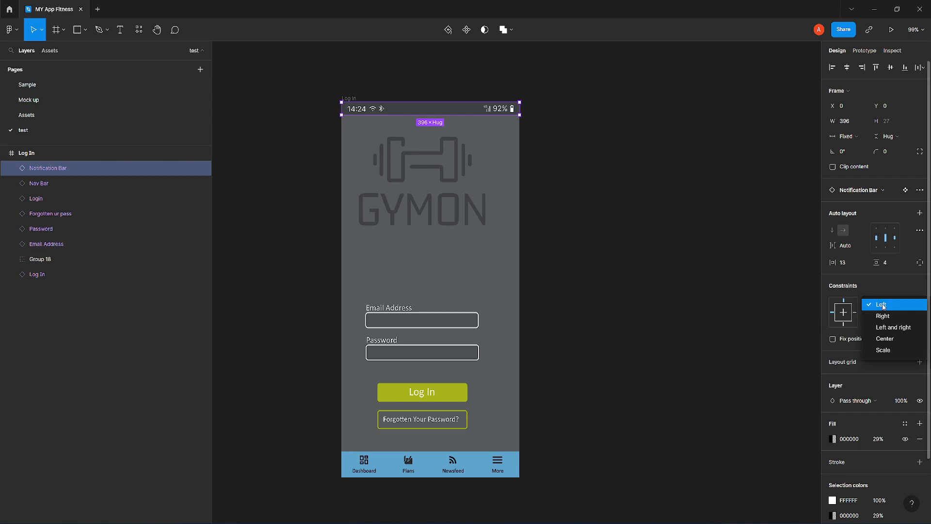
{"action": "left_click", "coordinate": [884, 351]}
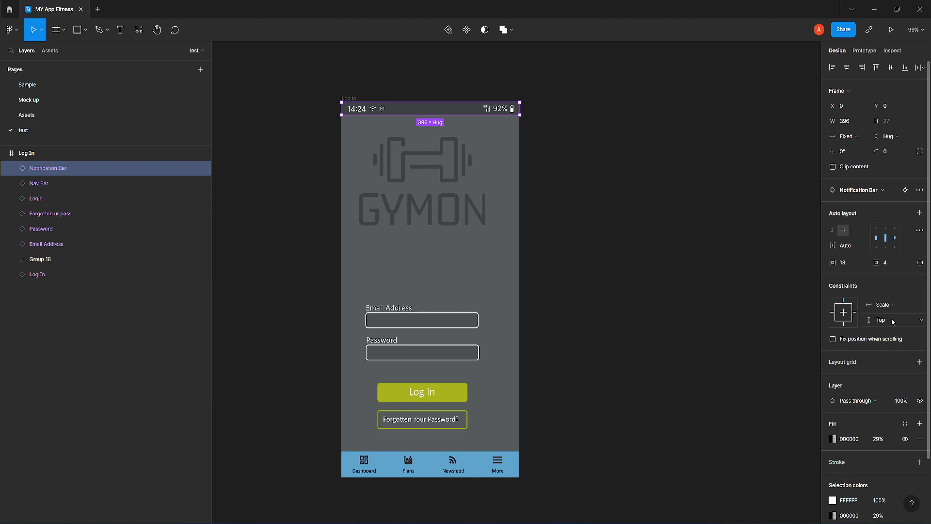
{"action": "left_click", "coordinate": [892, 321]}
{"action": "left_click", "coordinate": [892, 322]}
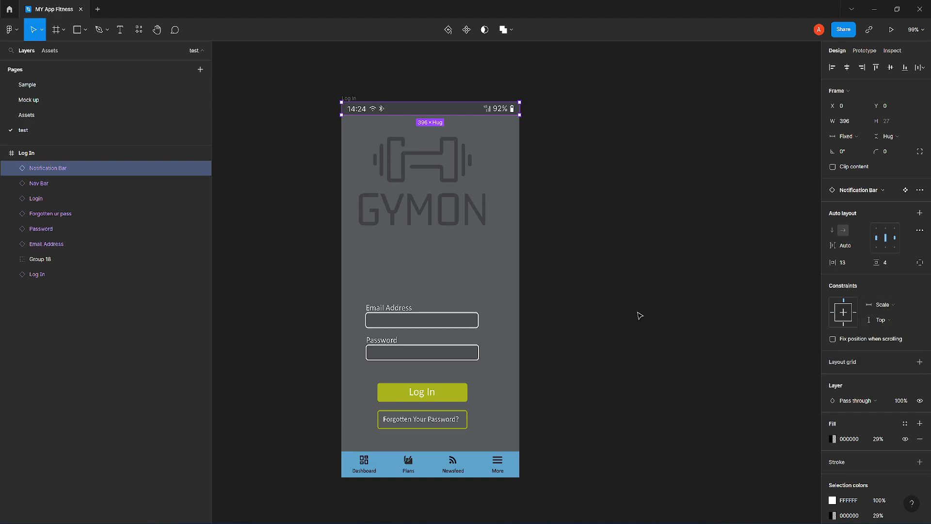
Narrow the Log In frame to about 383 wide and select the Notification Bar to check how it resizes
{"action": "left_click", "coordinate": [619, 301]}
{"action": "left_click", "coordinate": [353, 99]}
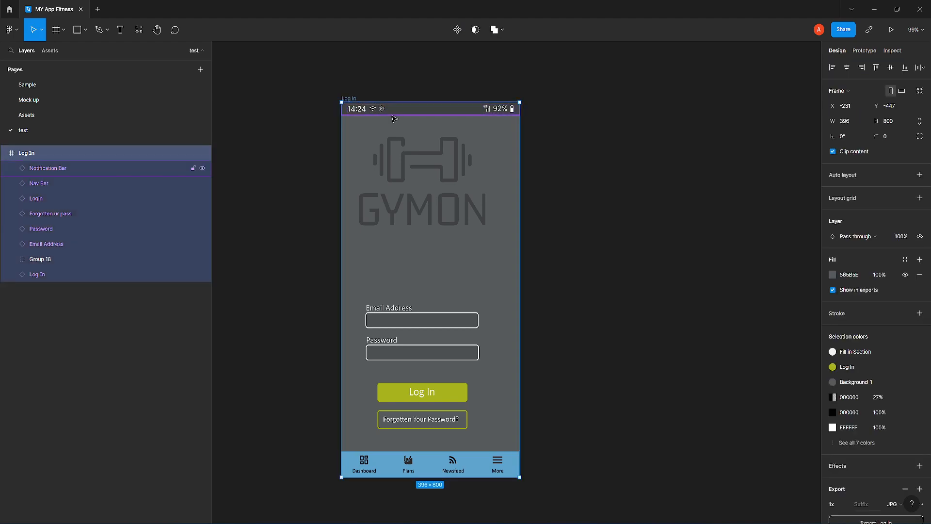
{"action": "left_click_drag", "start_coordinate": [541, 166], "coordinate": [513, 173]}
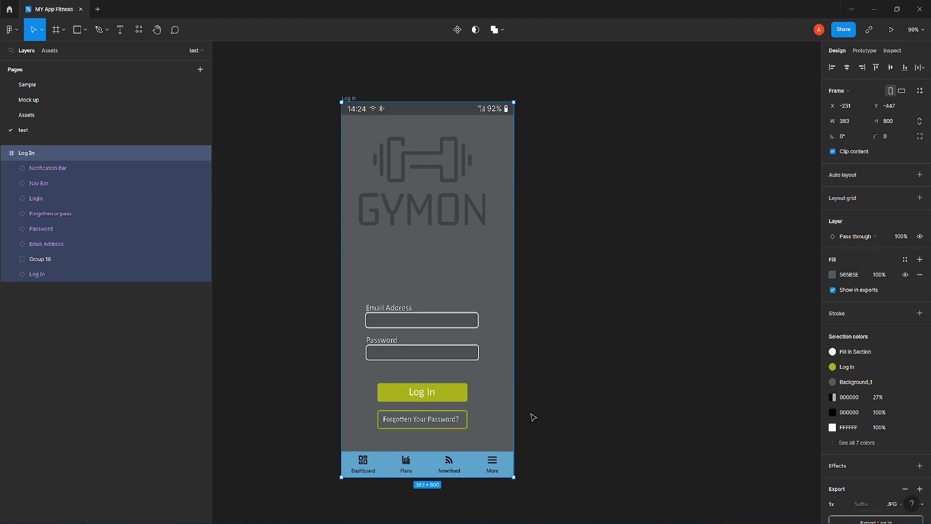
{"action": "left_click_drag", "start_coordinate": [516, 477], "coordinate": [514, 477]}
{"action": "left_click", "coordinate": [531, 290]}
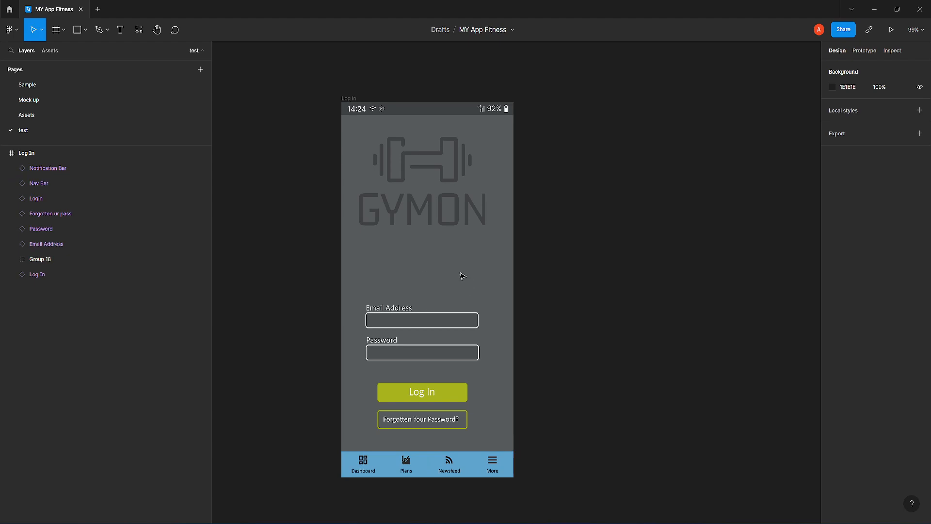
{"action": "left_click", "coordinate": [414, 109]}
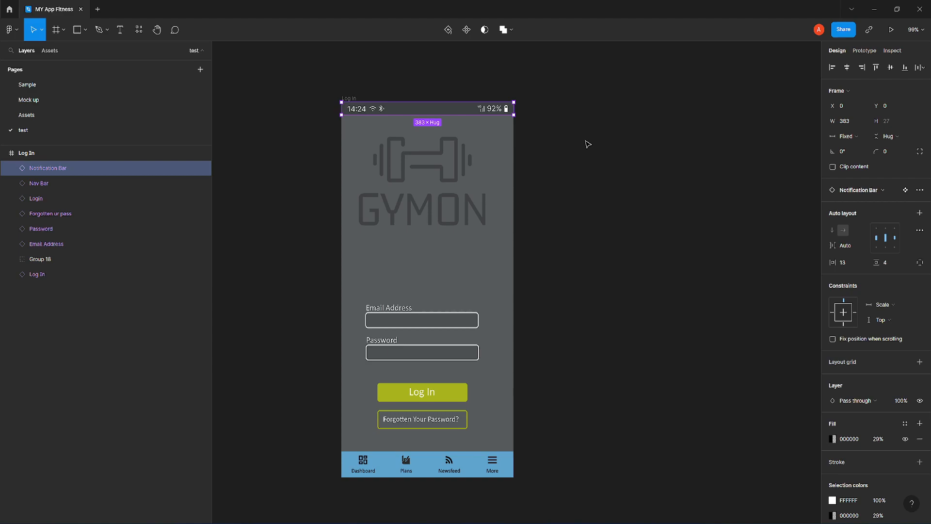